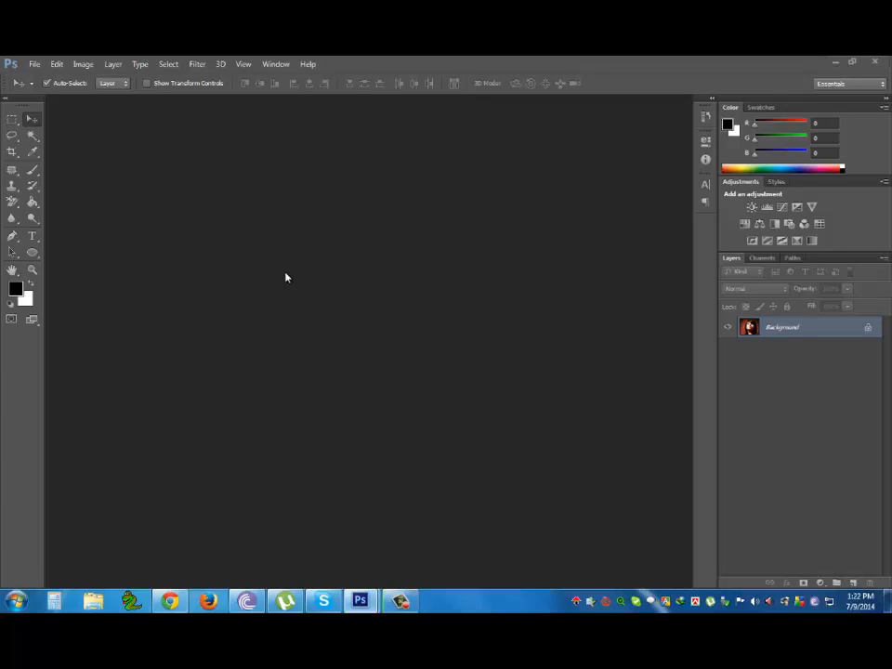
Create a new 25 × 25 pixel RGB document at 300 pixels/inch with a white background.
key(ctrl+n)
drag(396, 169, 371, 194)
mouse_move(393, 263)
mouse_down()
mouse_move(347, 263)
mouse_move(399, 280)
mouse_up()
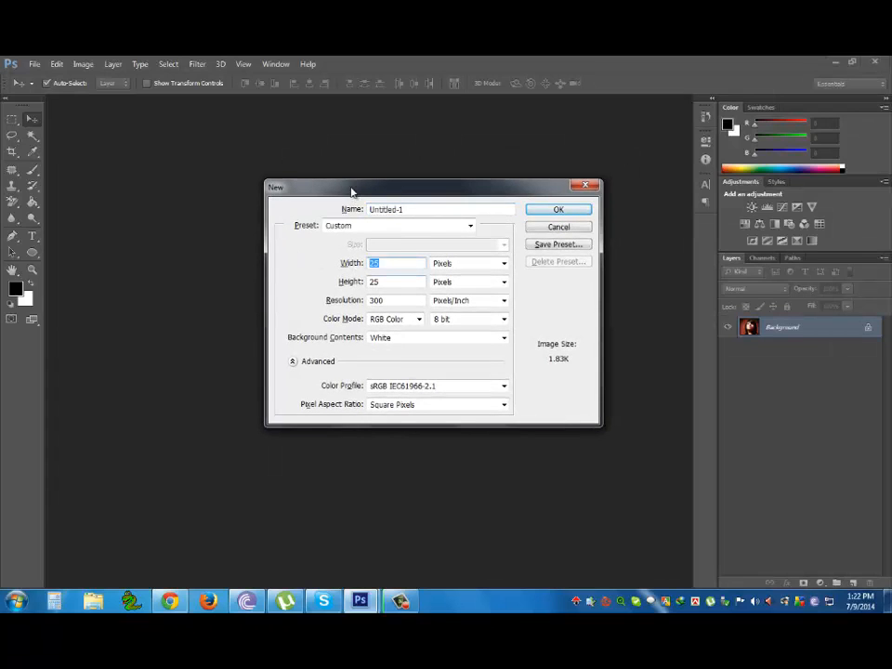
drag(350, 193, 323, 193)
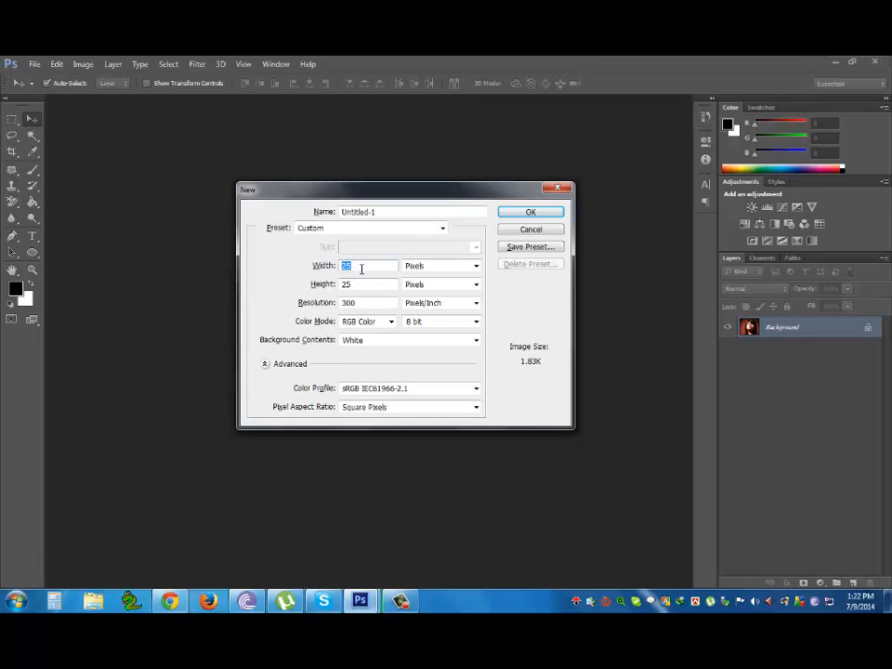
drag(352, 284, 310, 286)
text(25)
drag(364, 305, 311, 309)
click(534, 212)
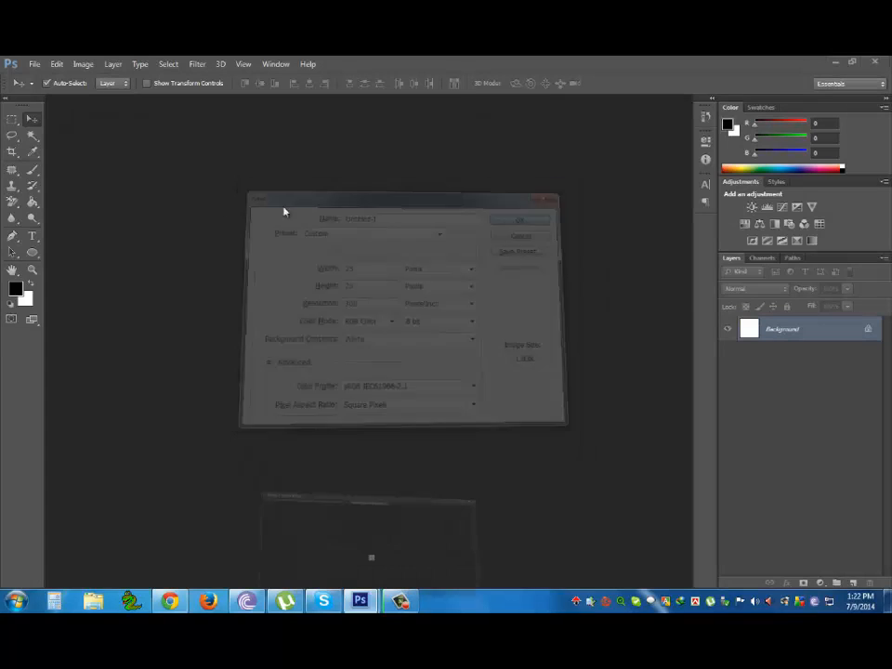
Float the new document in its own window and close the portrait photo without saving its changes.
drag(353, 334, 183, 149)
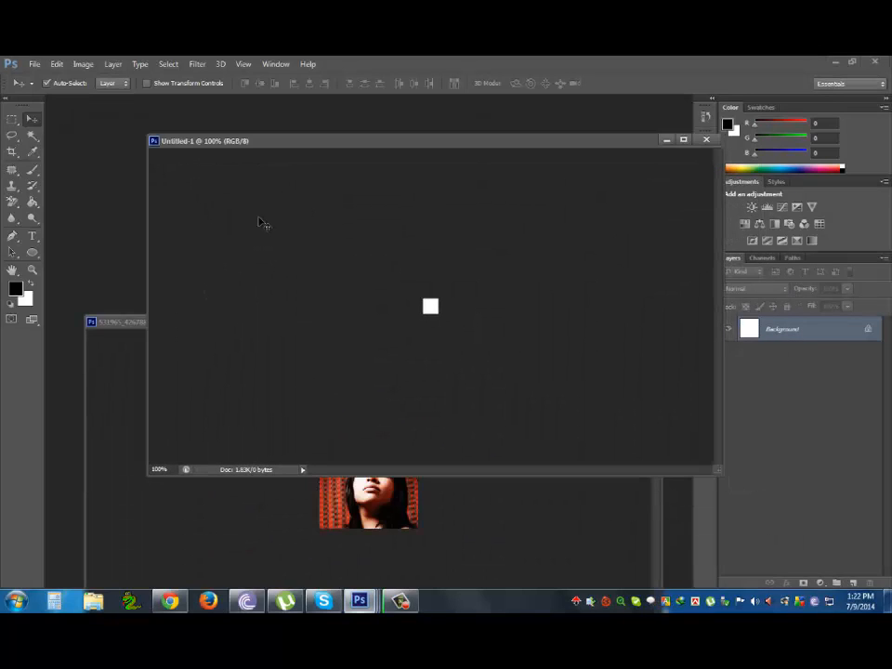
click(287, 514)
click(643, 321)
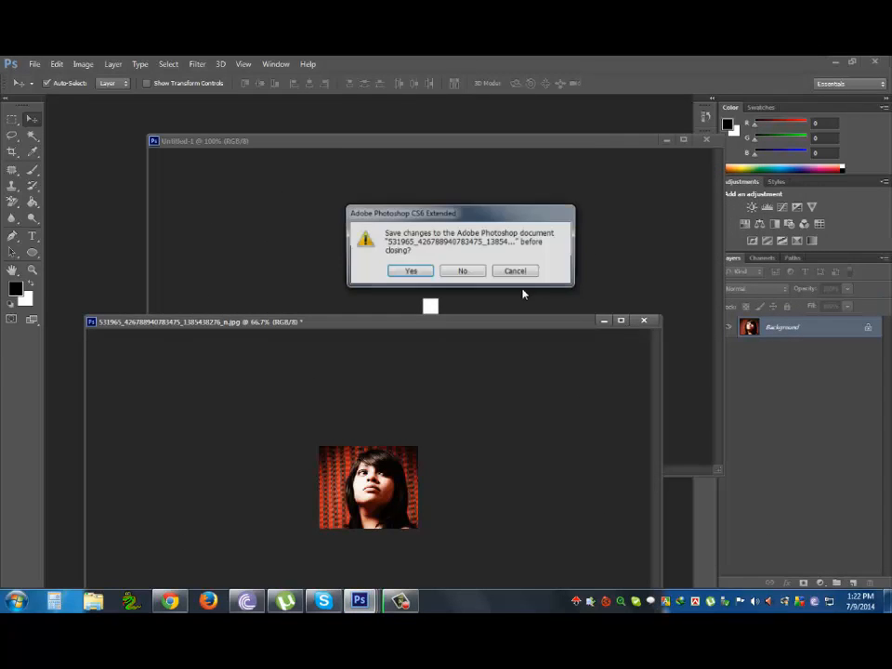
click(462, 271)
drag(465, 143, 416, 153)
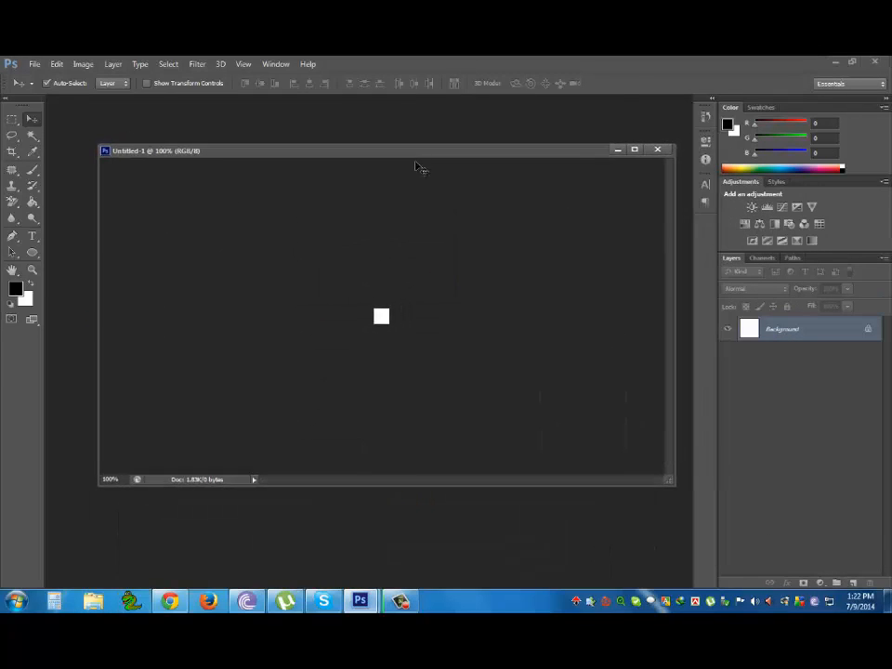
Add an empty layer to the small document and delete the white Background layer so the canvas is transparent.
scroll(450, 251, up, 6)
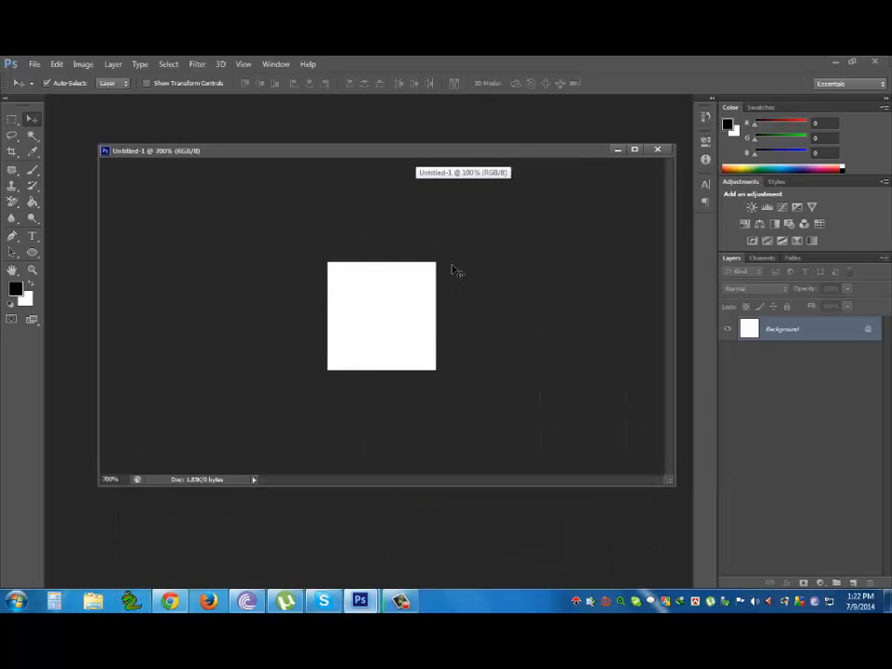
drag(496, 154, 459, 158)
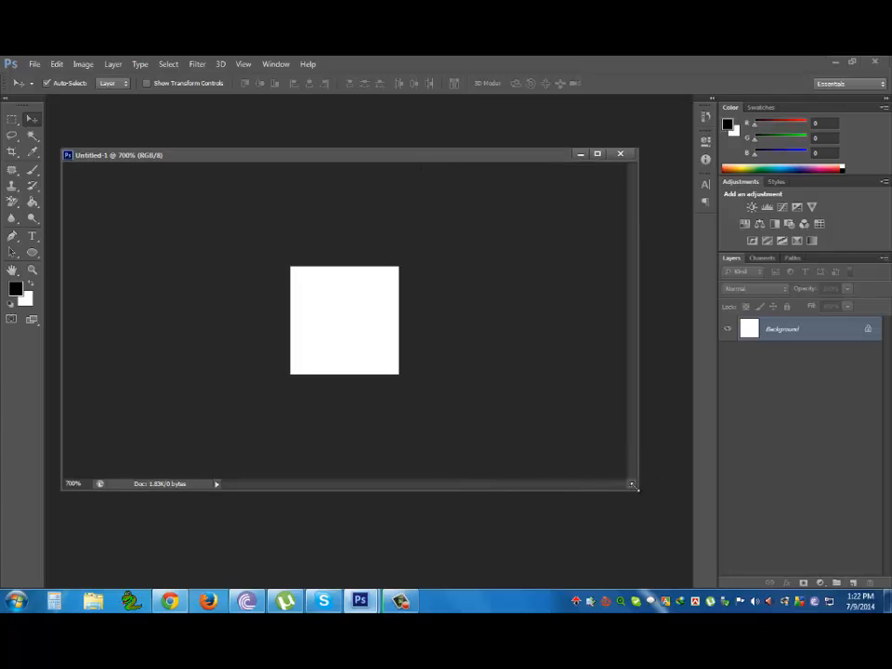
drag(631, 484, 403, 492)
drag(284, 151, 378, 151)
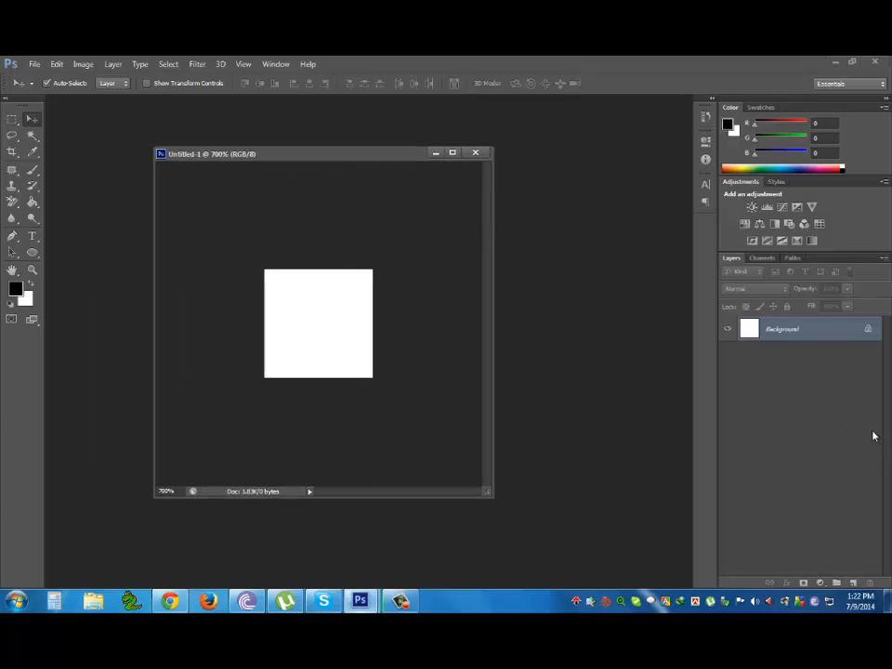
click(852, 582)
click(799, 357)
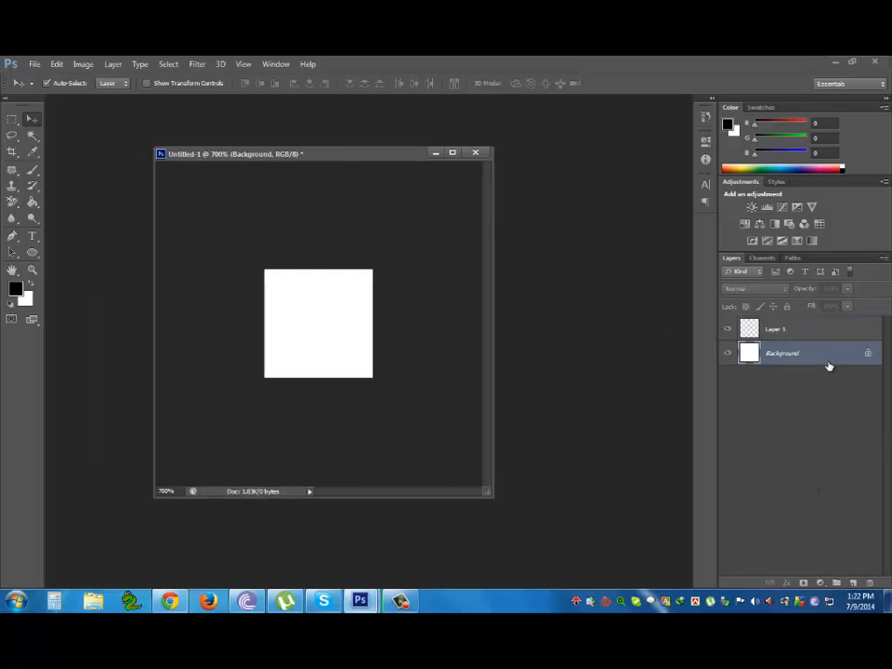
drag(851, 412, 871, 583)
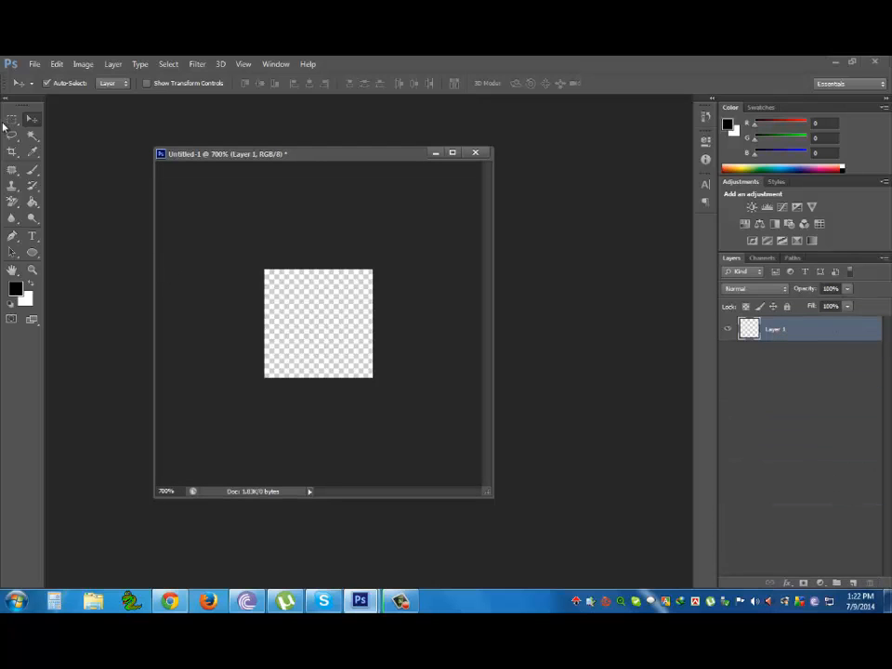
Select the left half of the canvas with the Rectangular Marquee, fill it with black, and deselect.
drag(305, 160, 347, 153)
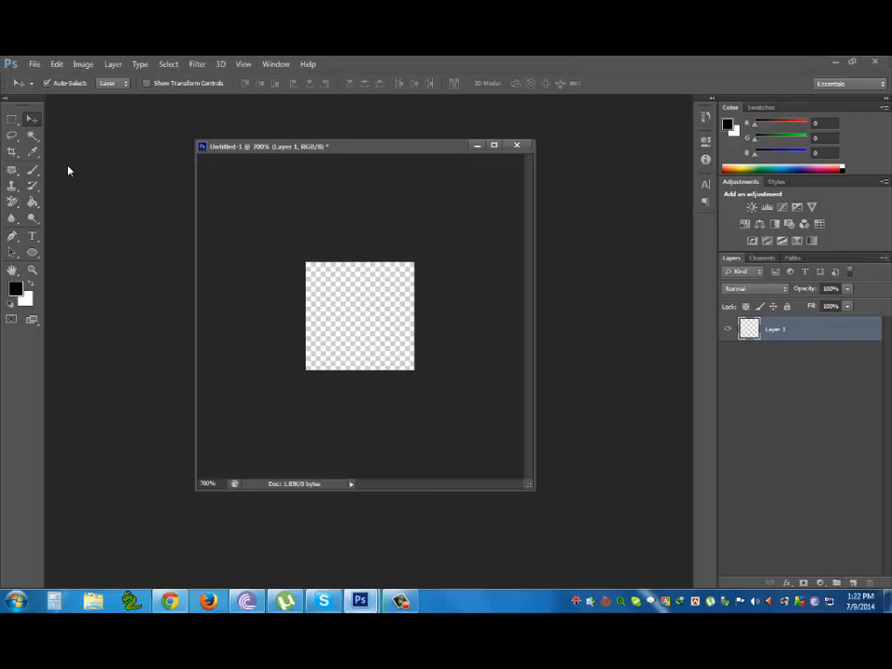
click(12, 122)
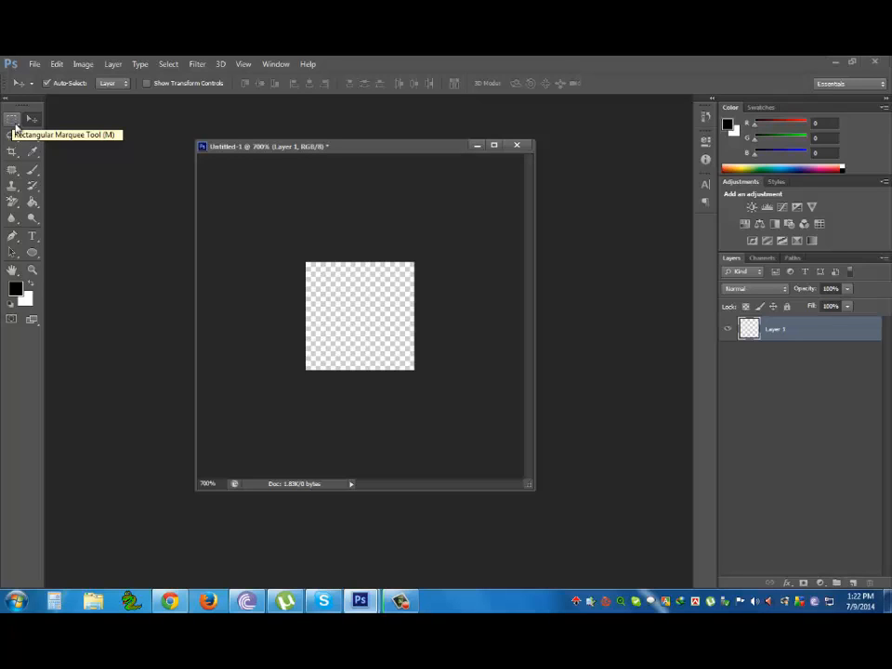
click(11, 122)
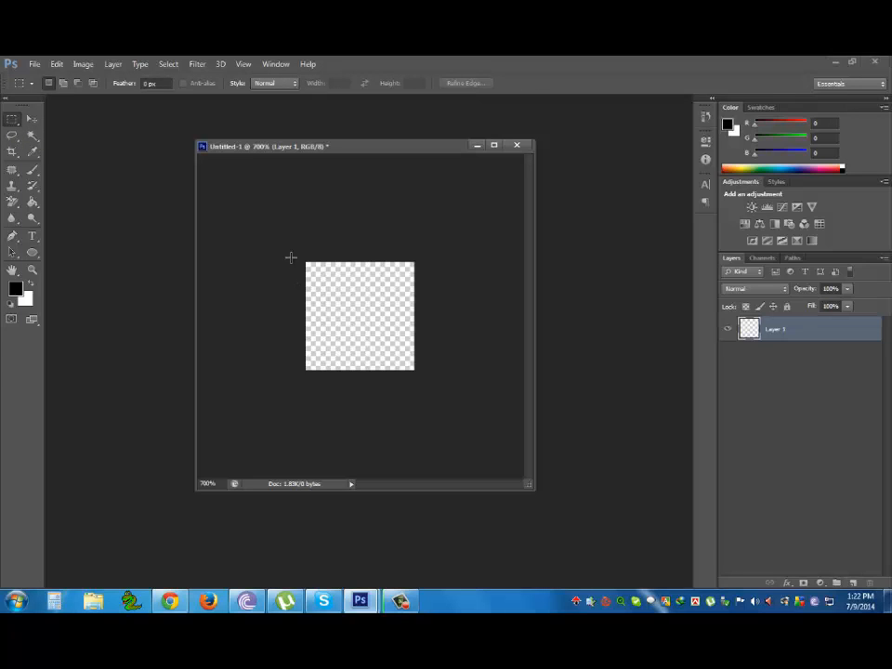
drag(291, 257, 361, 440)
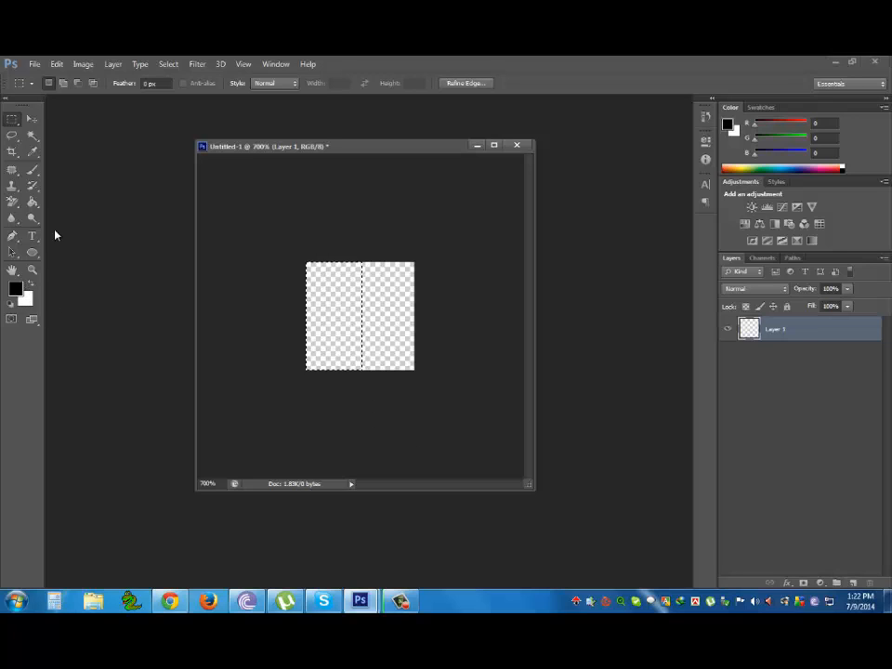
click(34, 204)
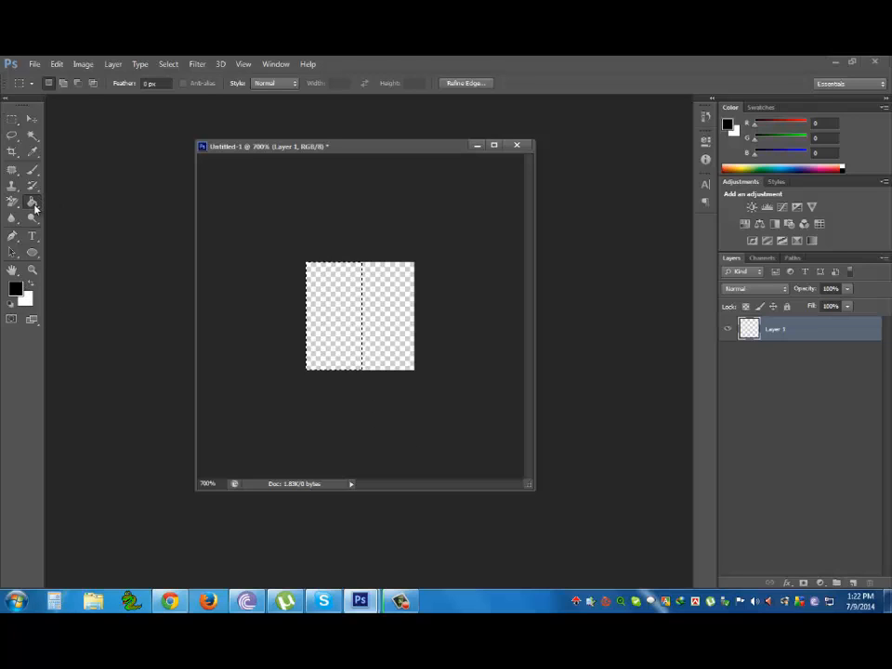
click(340, 315)
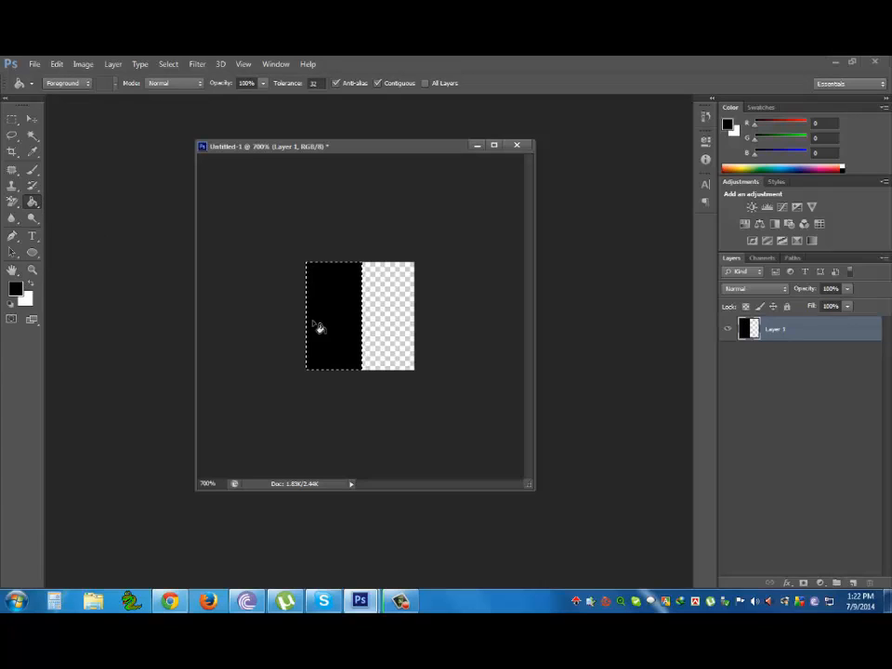
key(ctrl+d)
Define the half-black, half-transparent tile as a pattern named "new horizons p".
drag(361, 151, 447, 145)
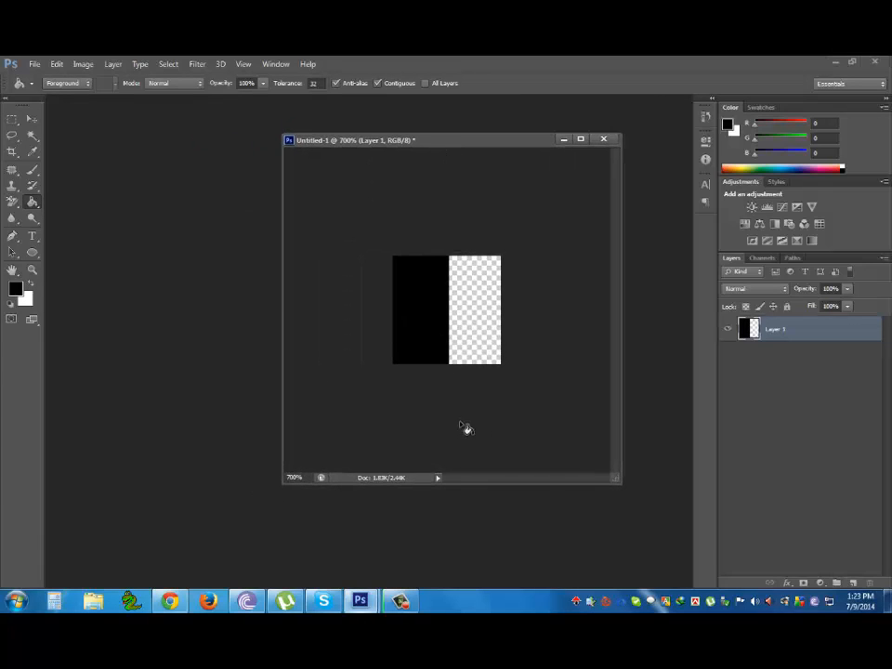
drag(608, 475, 531, 438)
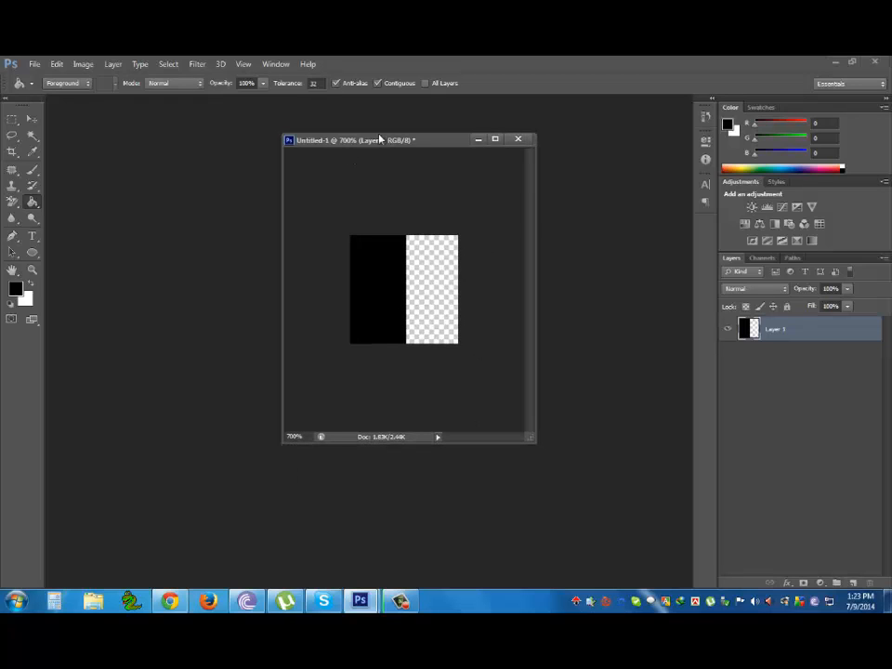
drag(442, 143, 402, 157)
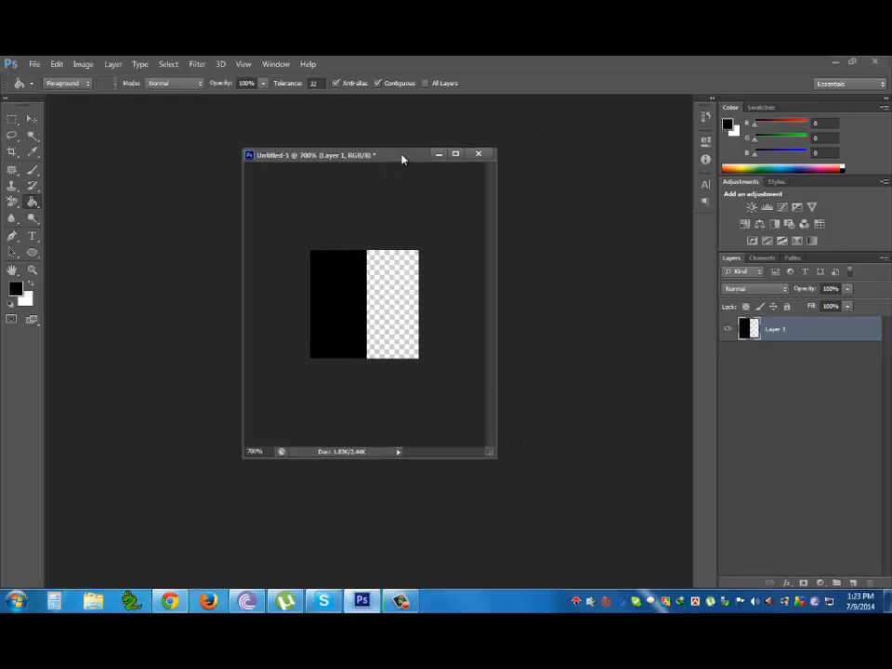
click(57, 65)
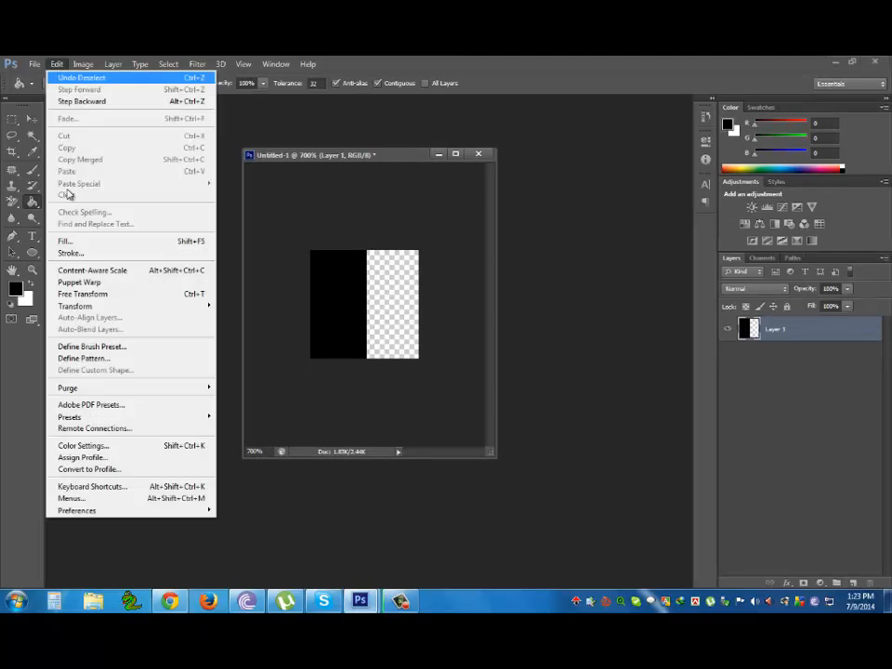
click(92, 360)
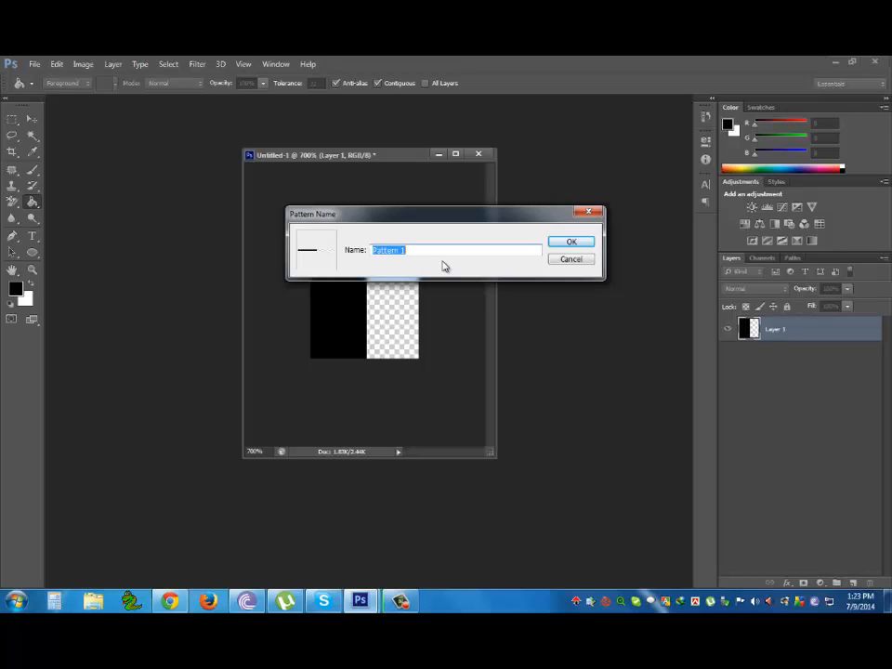
text(new horizons p)
click(564, 245)
key(v)
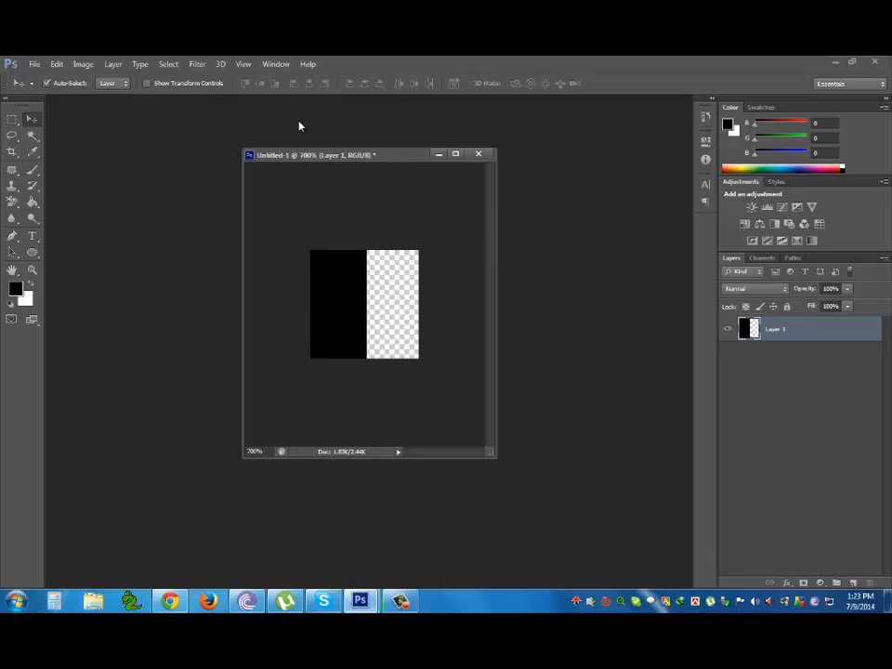
Create a second new document, 800 × 800 pixels at 300 pixels/inch, with a white background.
drag(393, 160, 270, 137)
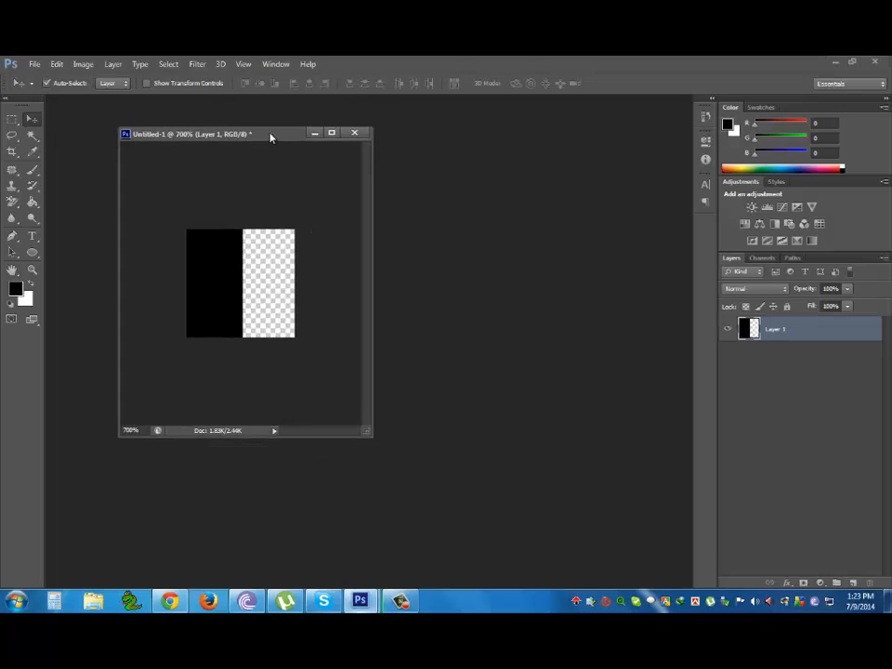
key(ctrl+n)
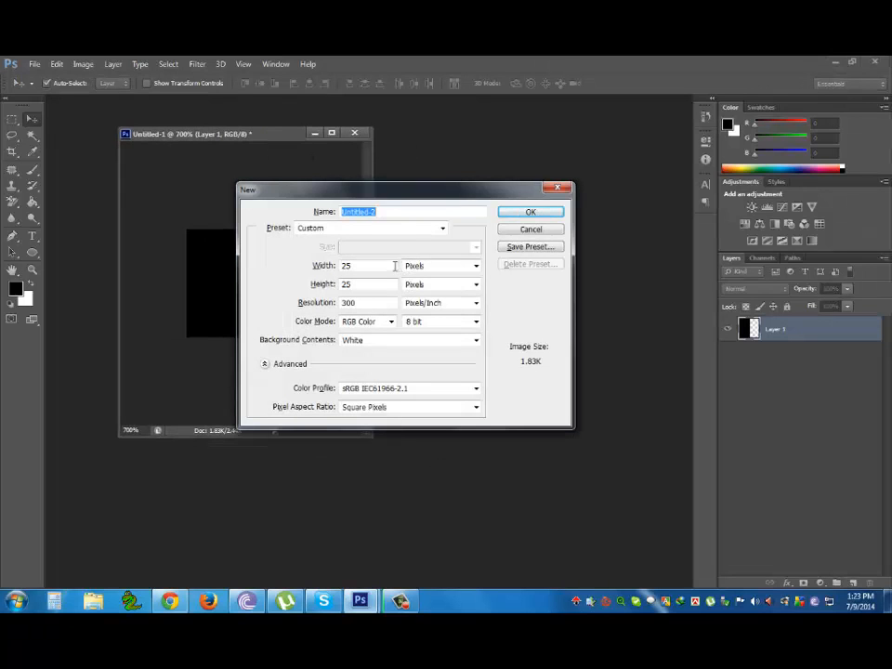
key(Tab)
drag(377, 196, 372, 194)
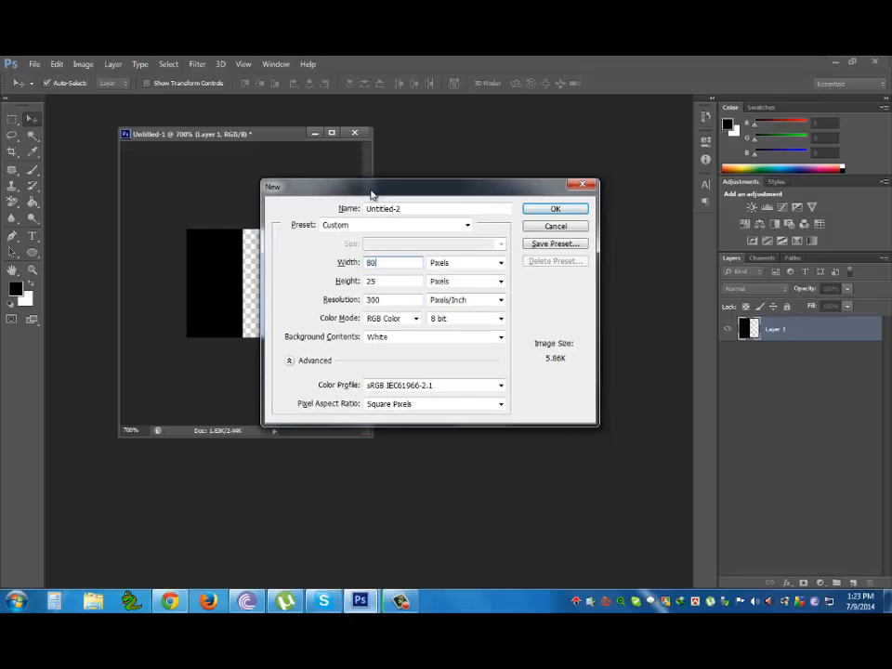
key(Tab)
text(800)
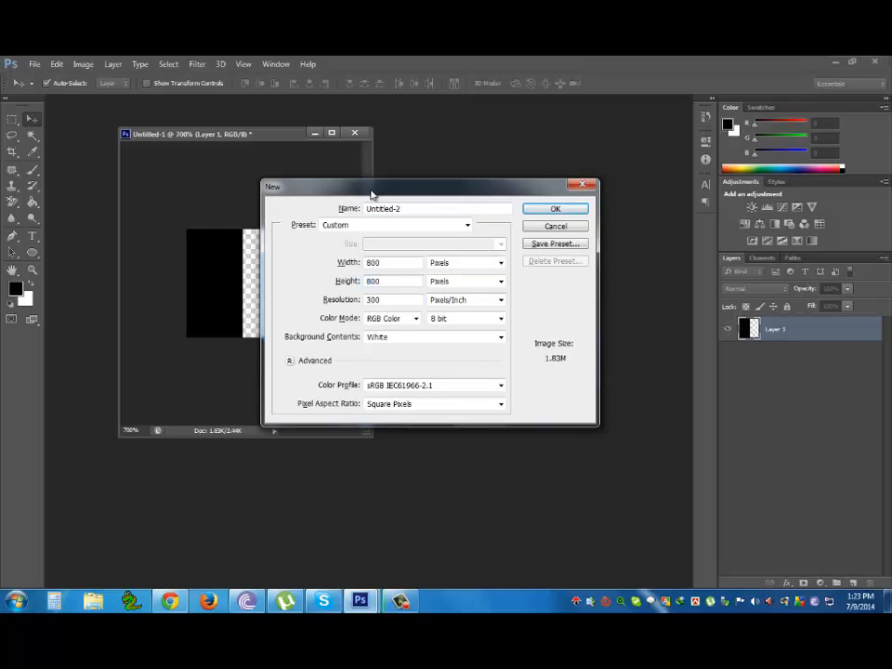
click(555, 208)
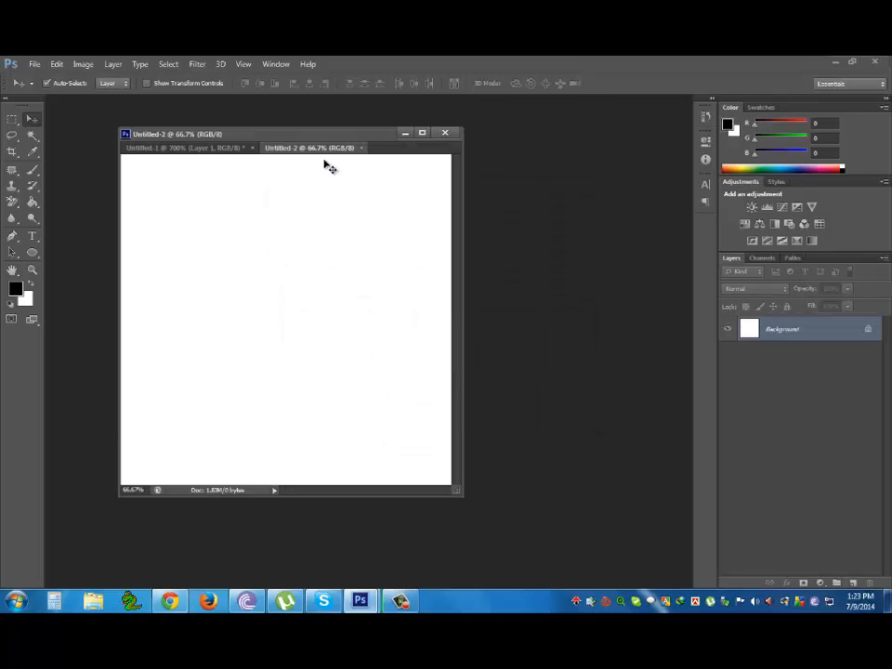
Separate the 800 × 800 document into its own enlarged window and minimize the pattern tile document.
drag(316, 149, 190, 197)
click(283, 167)
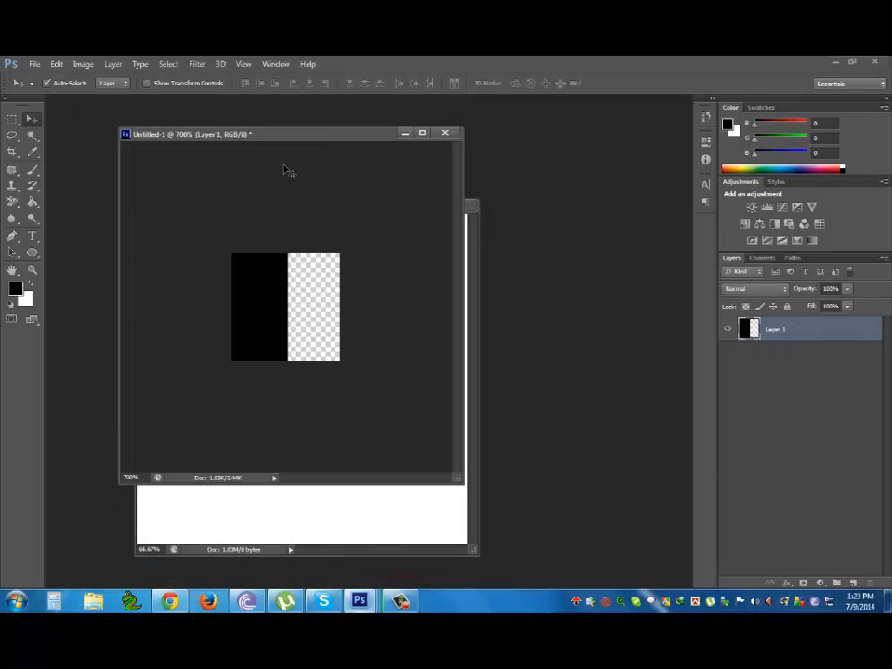
click(405, 136)
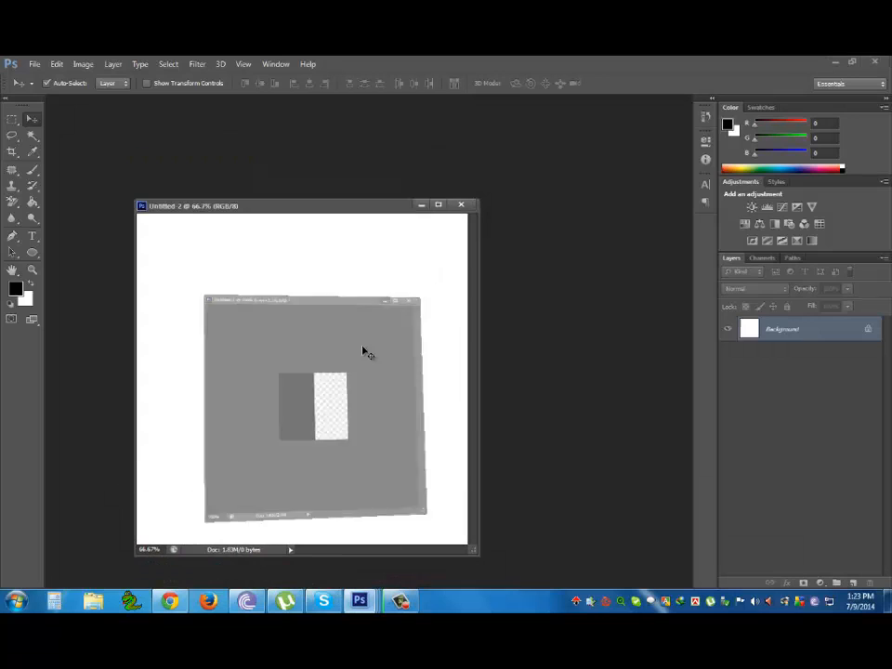
drag(342, 207, 368, 139)
drag(497, 475, 560, 525)
drag(393, 140, 368, 135)
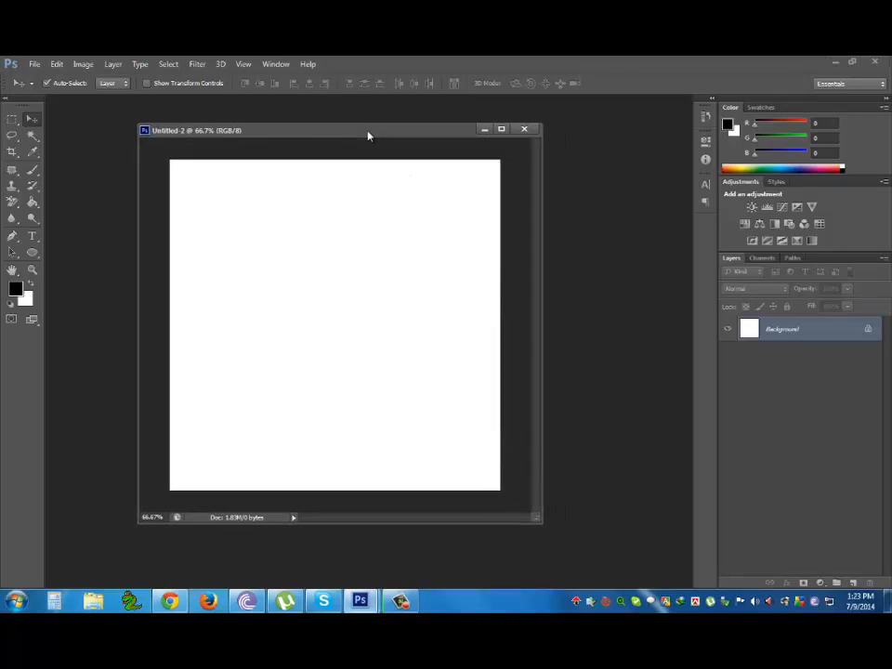
Add an empty layer above the Background of the large document and undo the layer mask added to it.
click(853, 582)
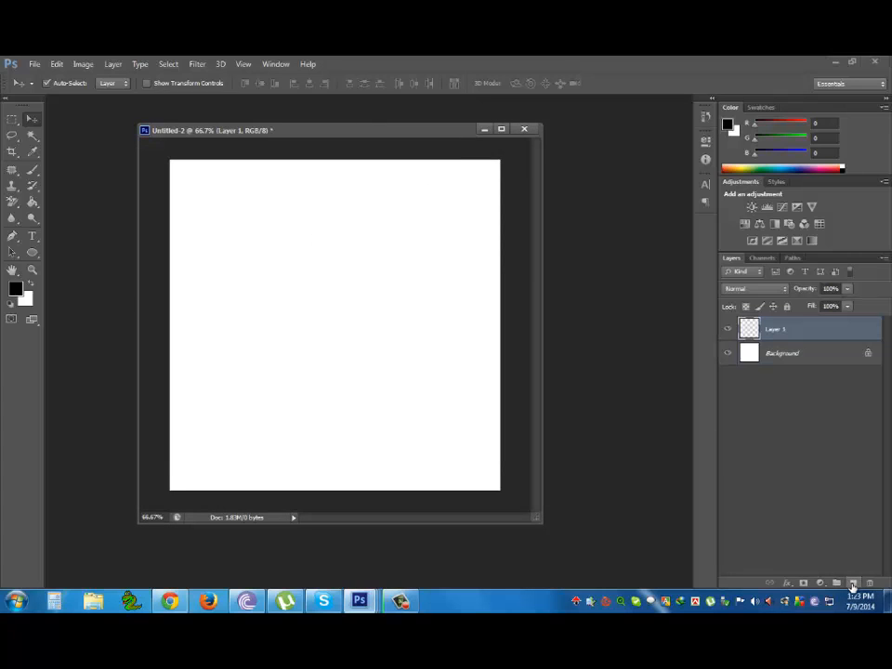
click(804, 582)
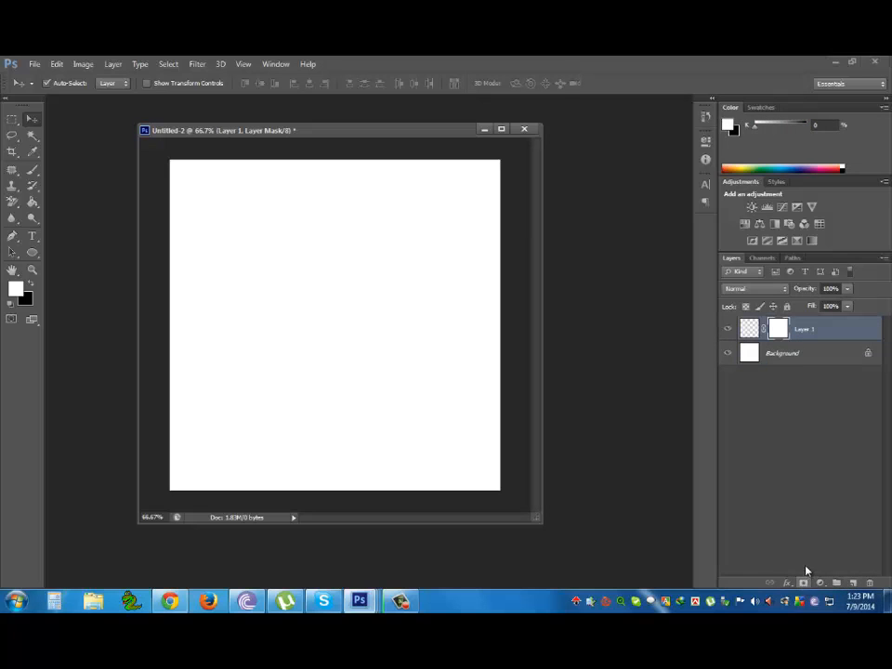
key(ctrl+z)
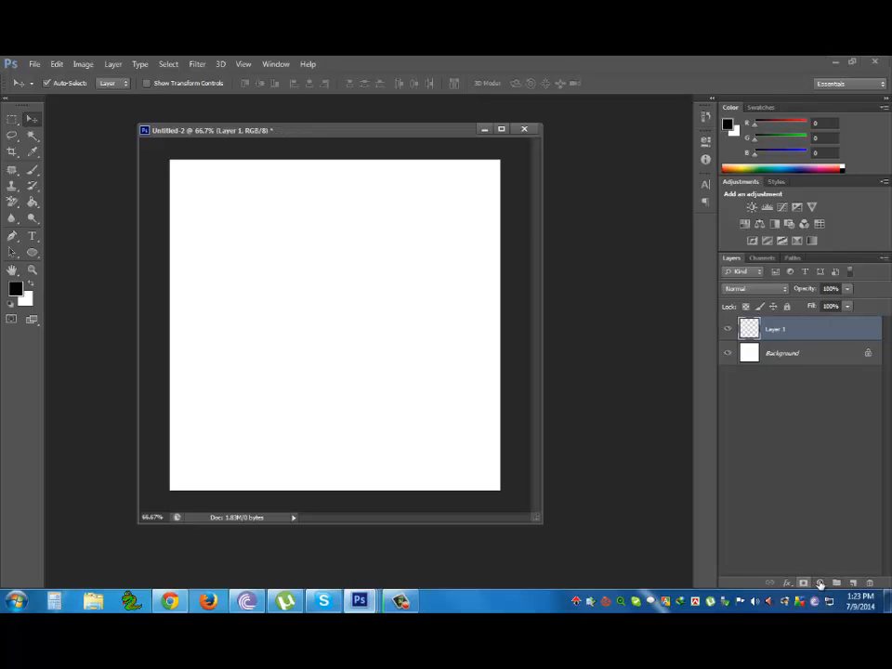
Add a Pattern Fill layer with the black stripe tile and look through the available pattern presets and libraries.
click(818, 583)
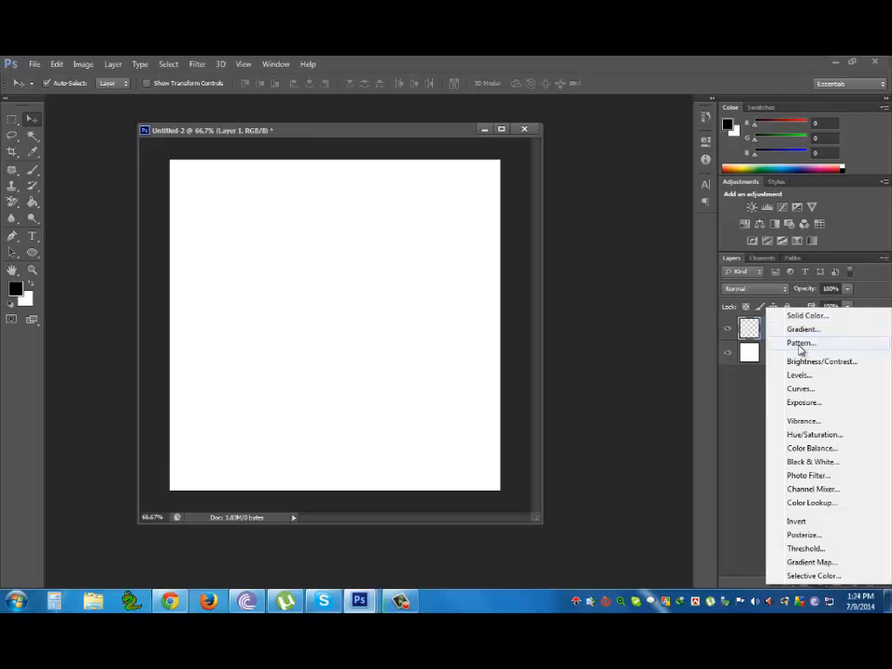
click(800, 346)
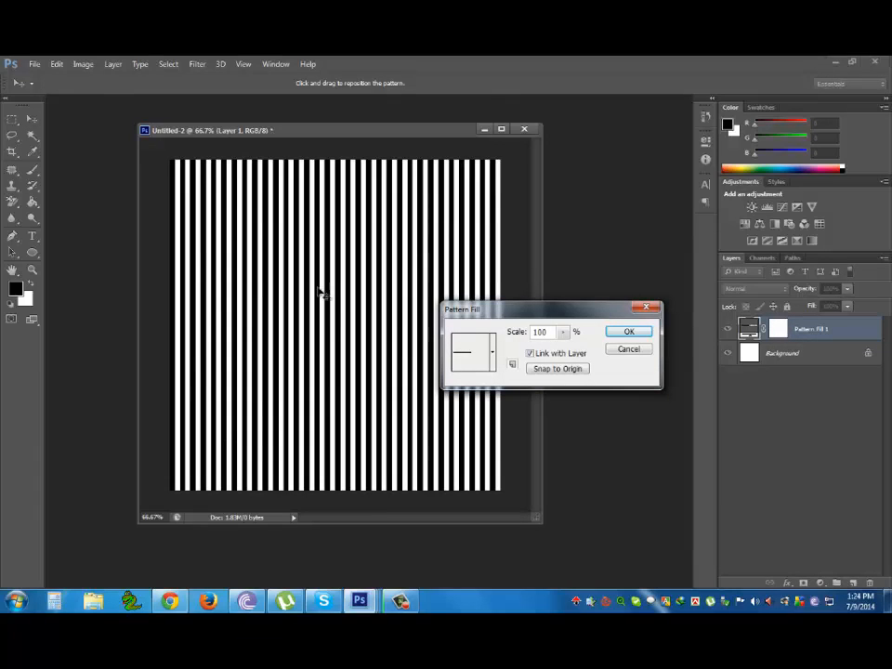
drag(483, 309, 371, 266)
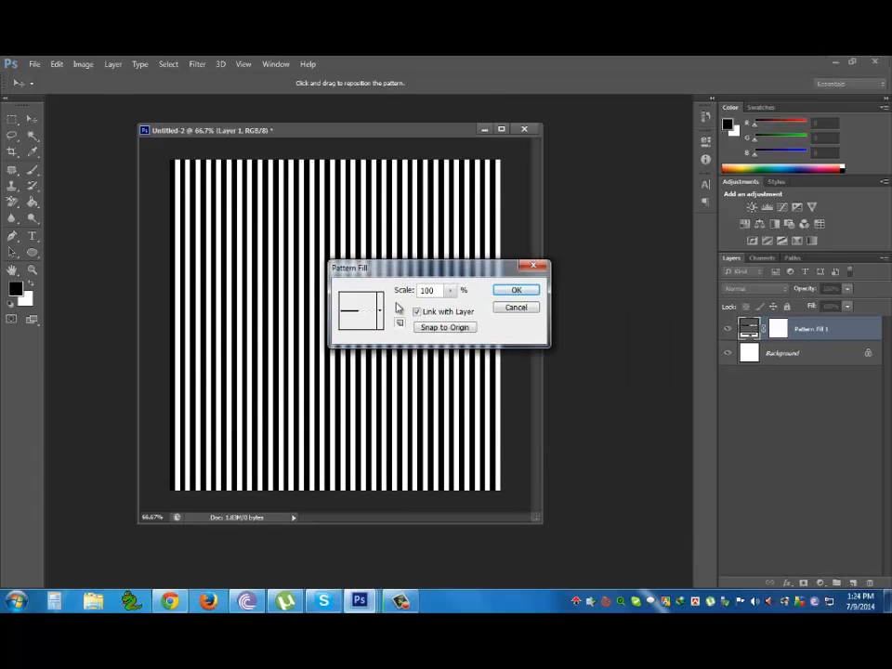
click(379, 316)
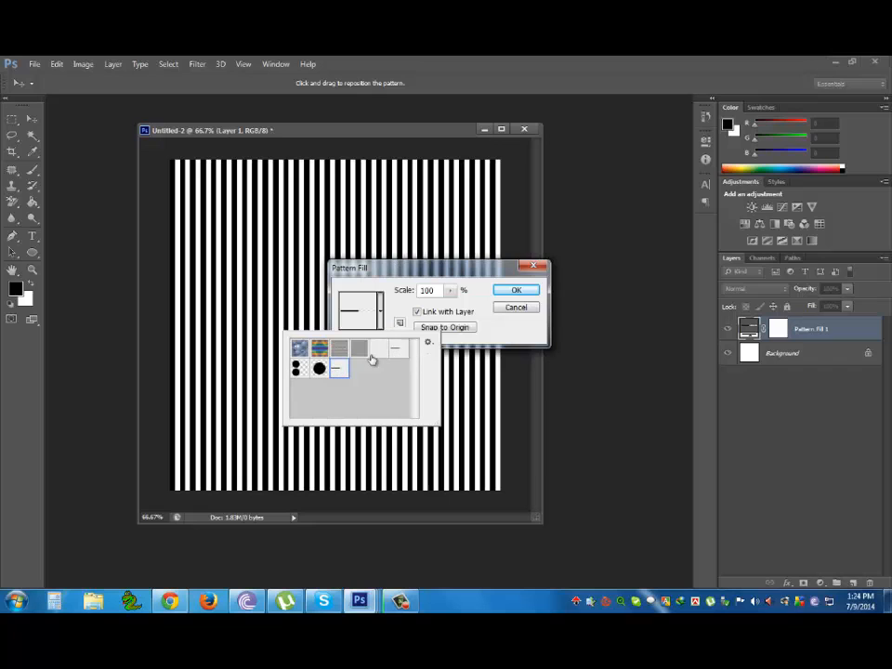
click(427, 342)
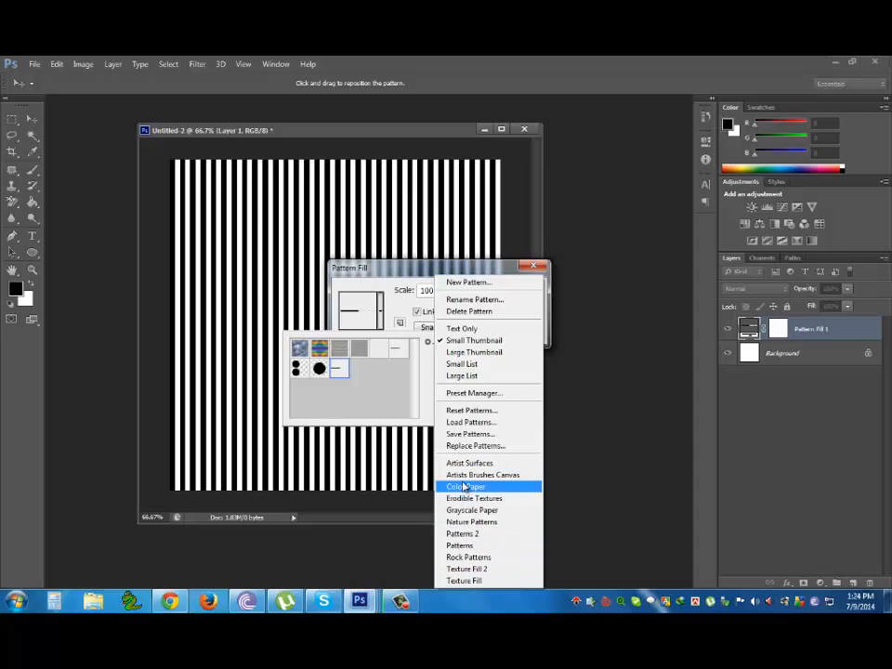
click(396, 269)
click(396, 270)
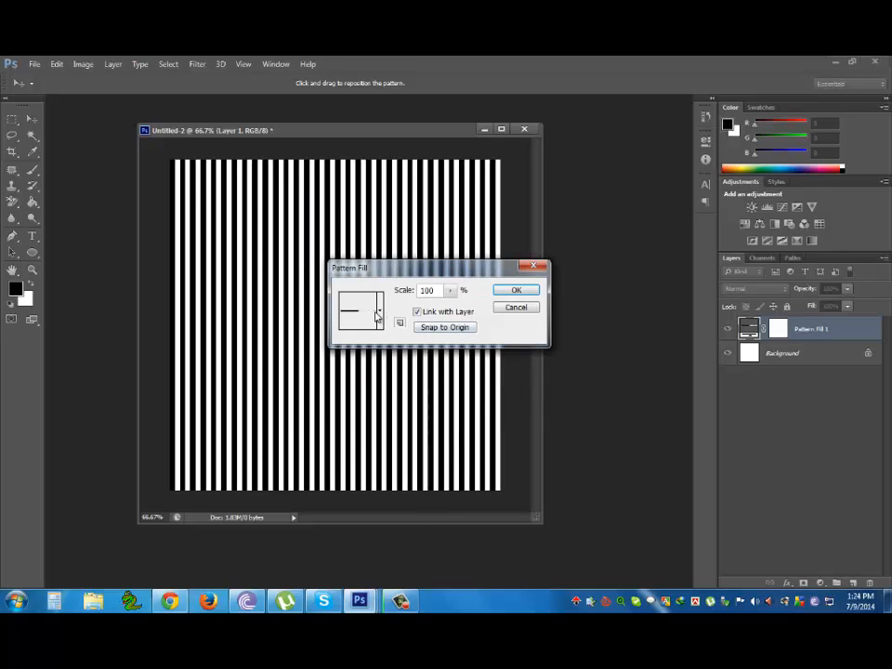
Set the stripe pattern's scale to 238% and apply the fill.
click(450, 292)
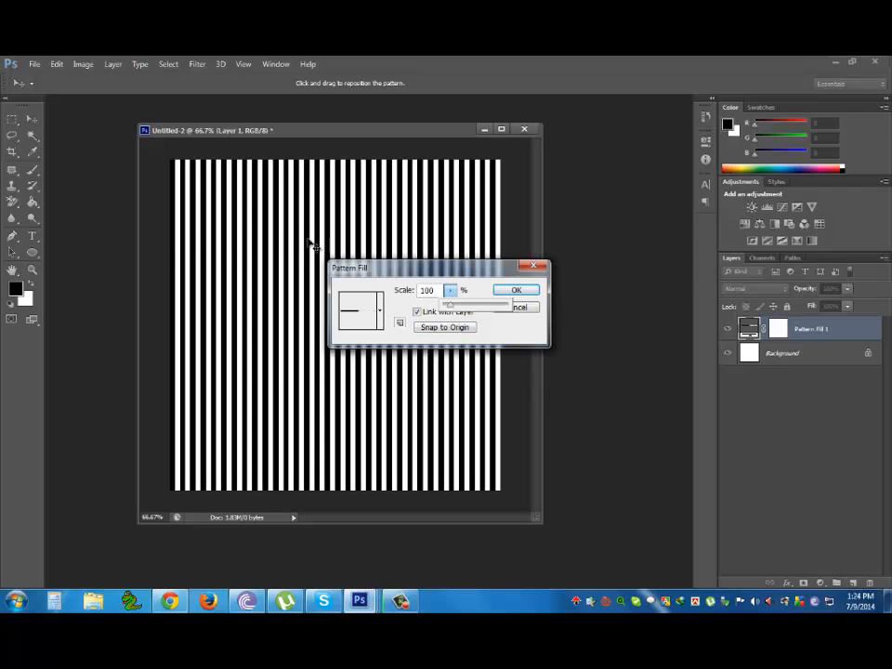
mouse_move(451, 310)
mouse_down()
mouse_move(481, 309)
mouse_move(460, 308)
mouse_up()
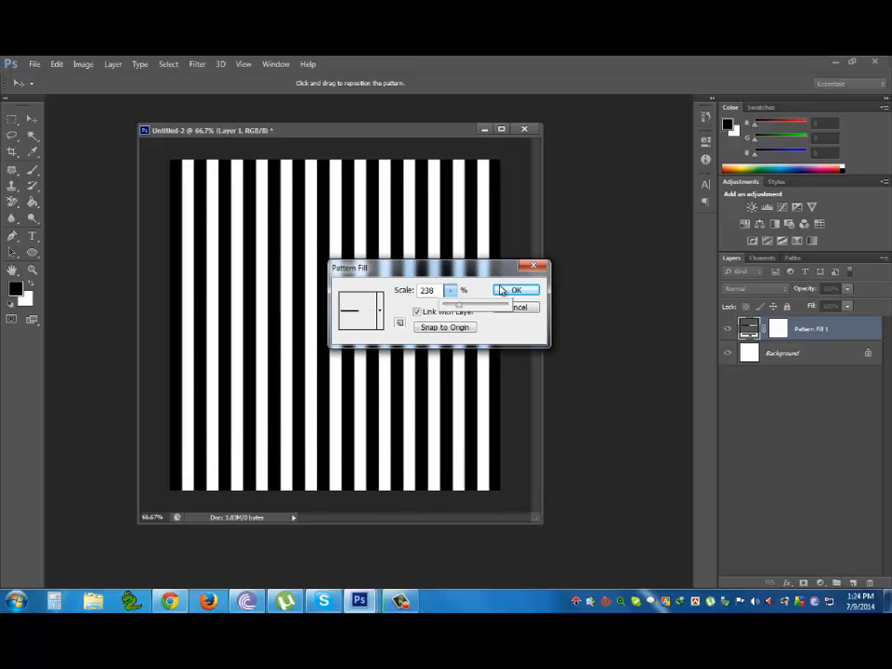
click(515, 291)
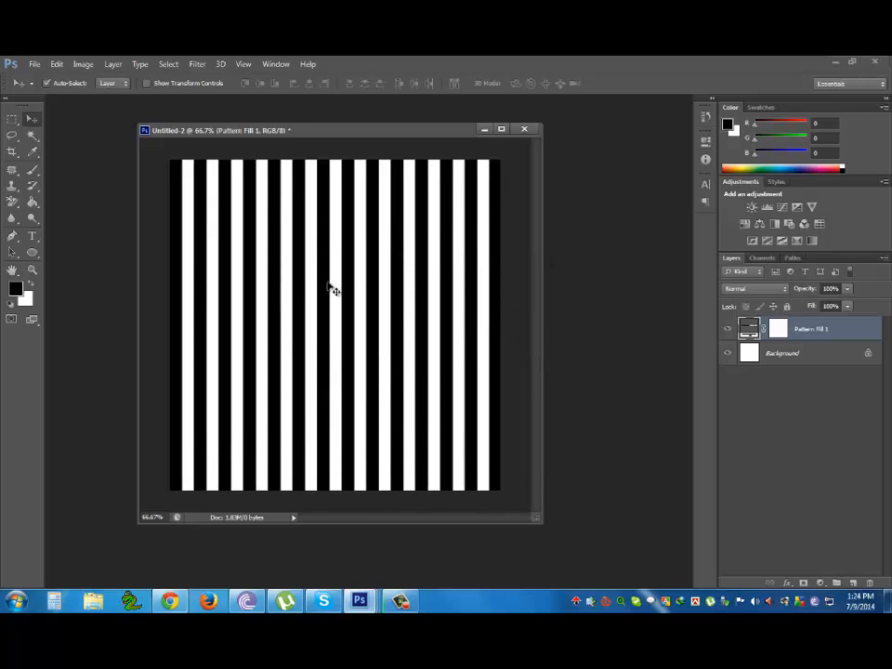
Restore the minimized pattern tile document and arrange it beside the striped document.
drag(374, 144, 500, 150)
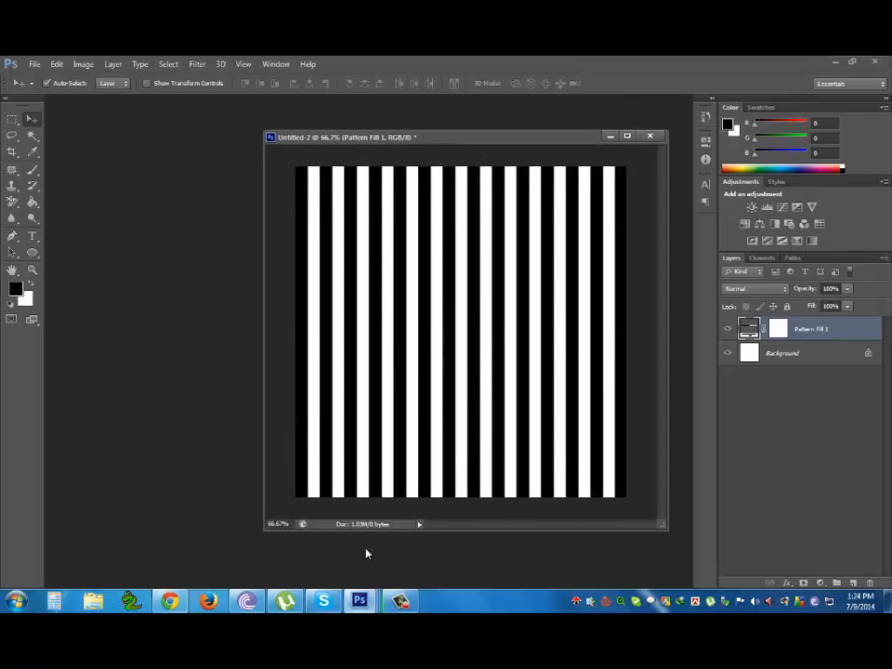
mouse_move(360, 600)
click(397, 548)
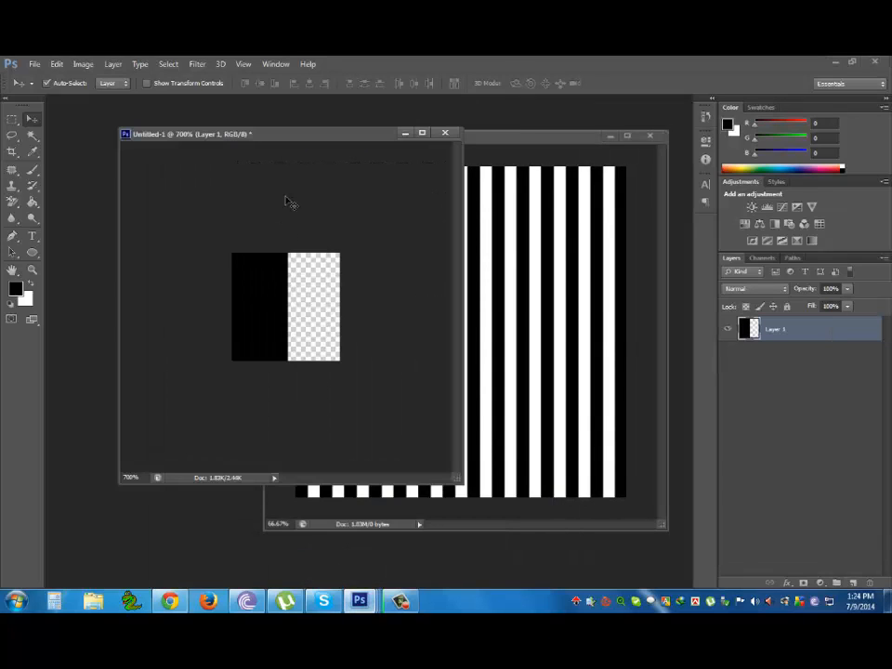
drag(293, 134, 249, 149)
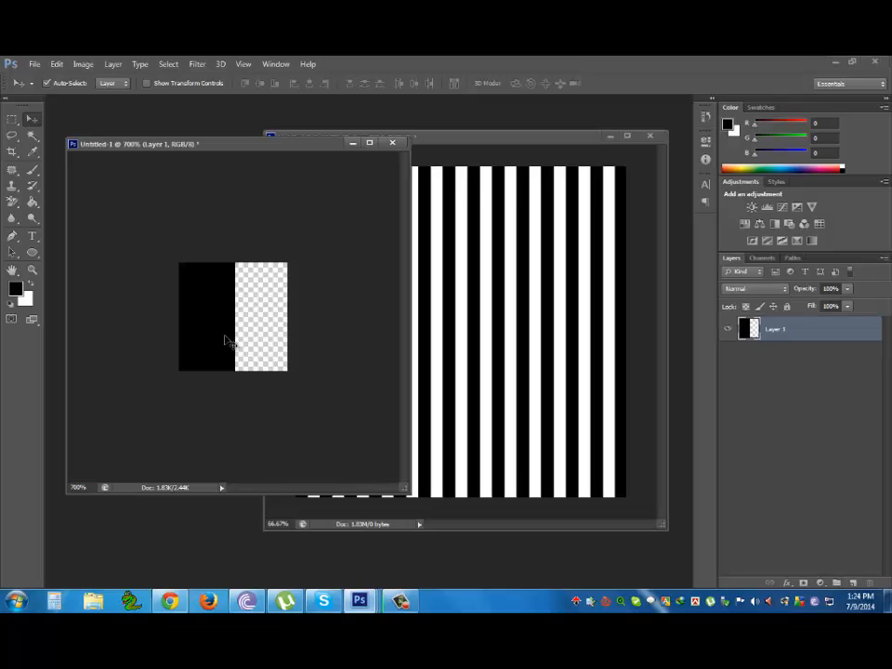
Shift the tile's black stripe to the middle, add an empty layer and delete the stripe layer.
drag(209, 326, 244, 324)
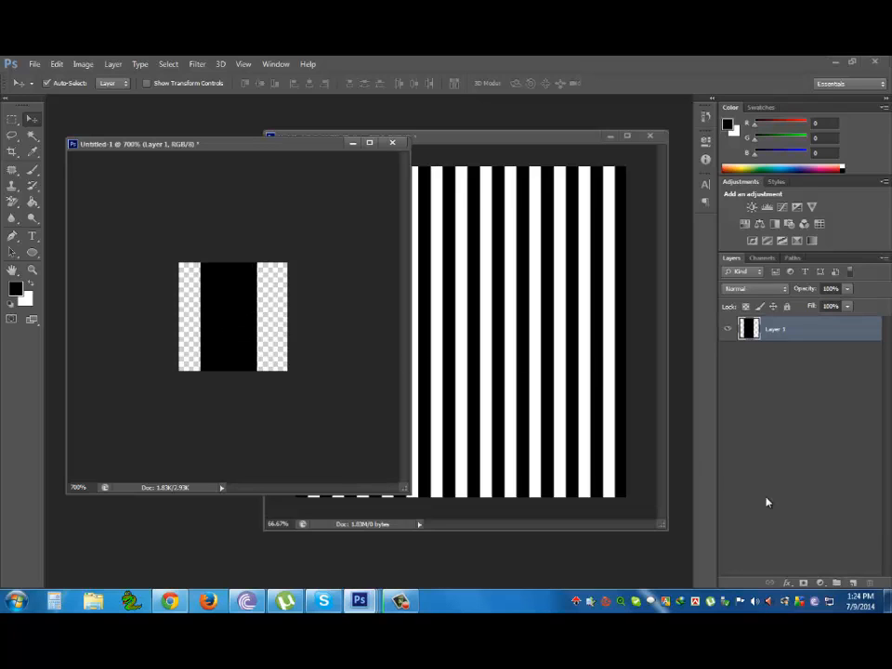
click(852, 583)
click(795, 353)
key(Delete)
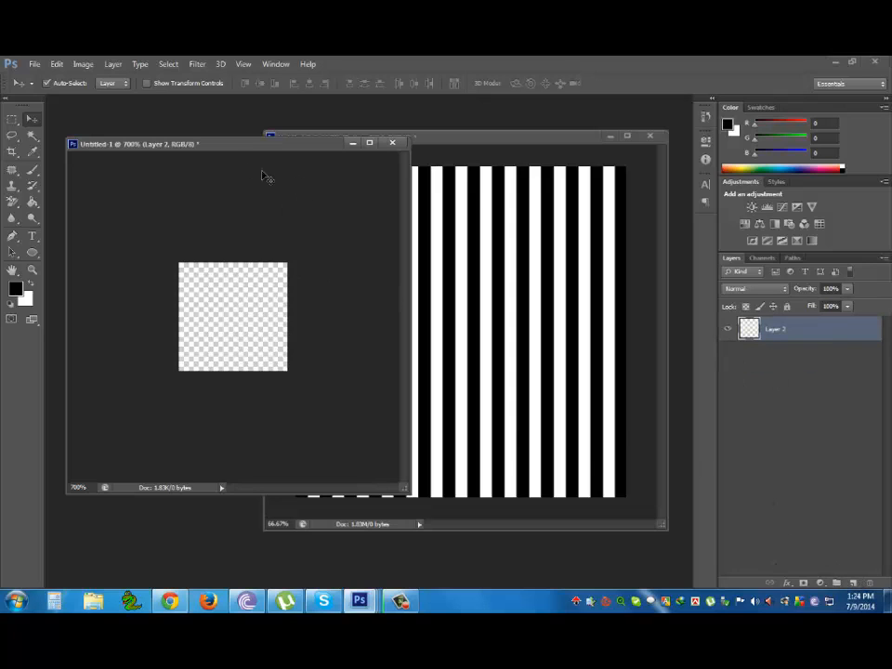
Draw a black circle of about 19 × 19 pixels inside the transparent tile with the Ellipse tool.
drag(257, 149, 294, 154)
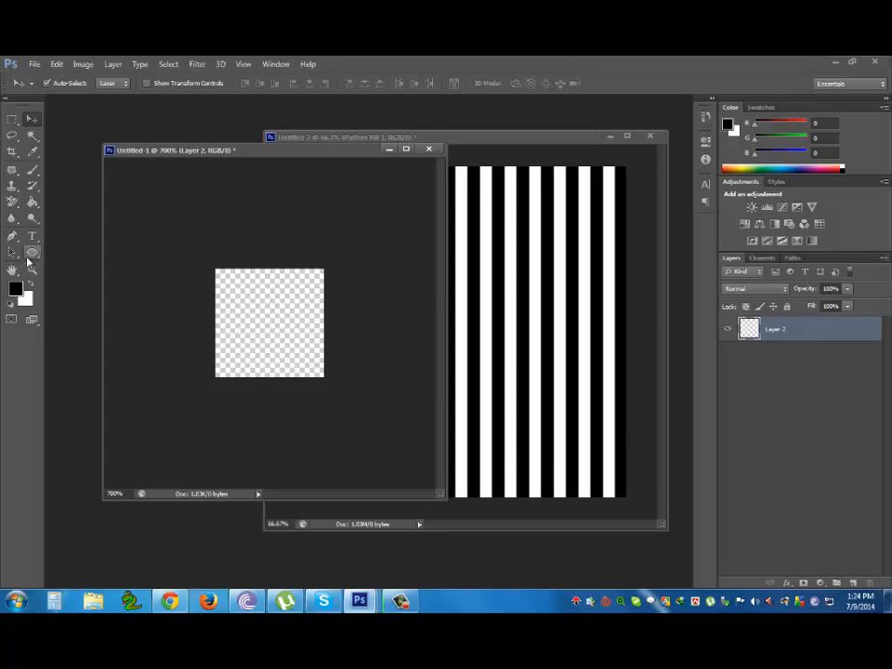
drag(32, 251, 94, 276)
drag(261, 151, 316, 169)
drag(287, 313, 361, 386)
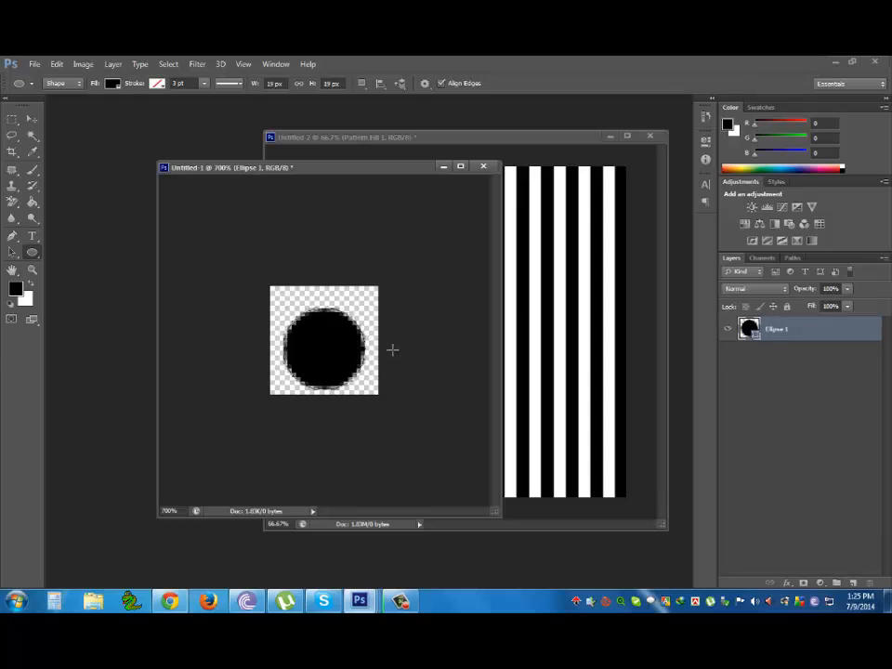
Center the black circle in the tile and minimize the tile document.
click(32, 119)
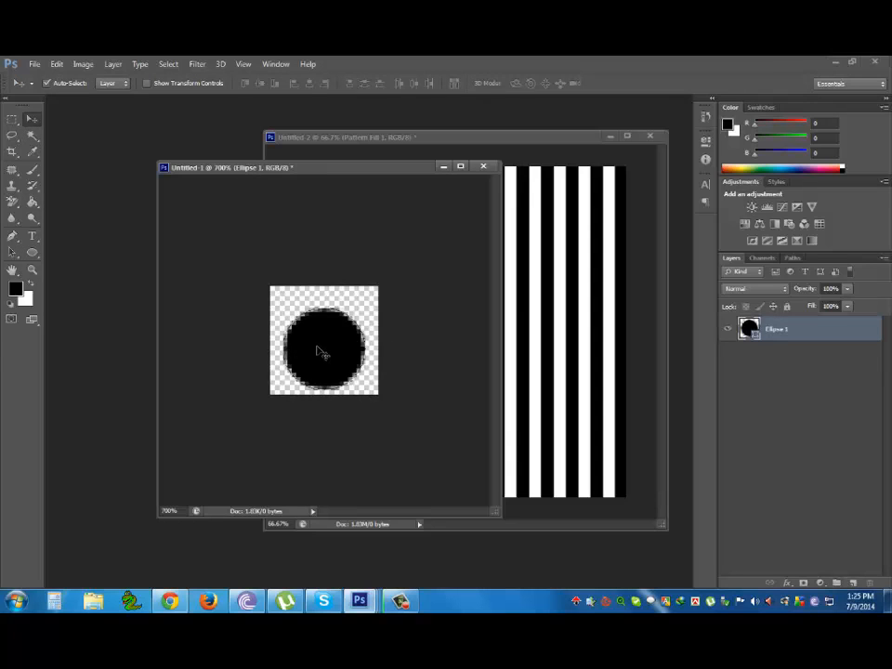
drag(318, 351, 325, 344)
key(Up)
key(Down)
key(Left)
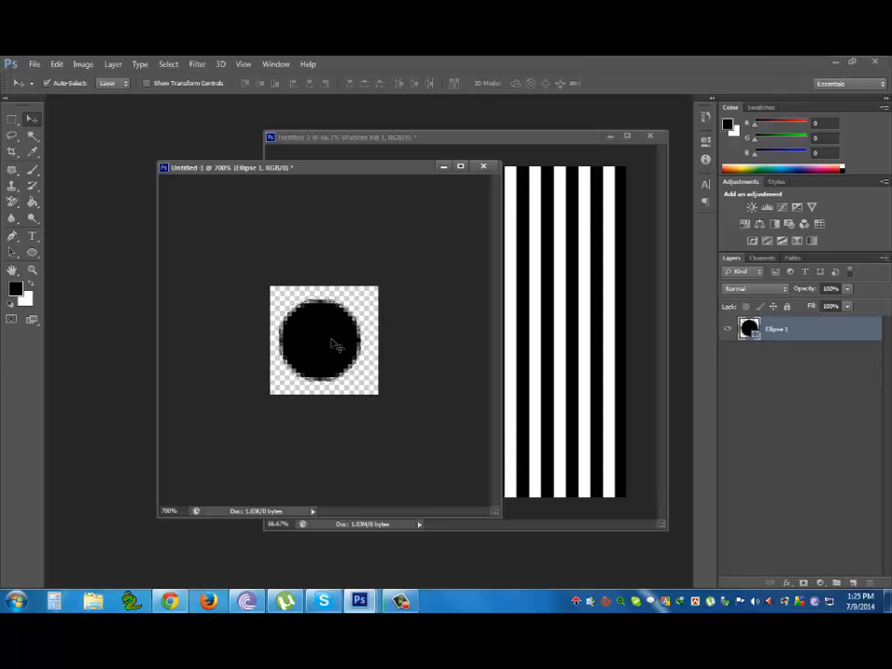
key(Right)
click(57, 64)
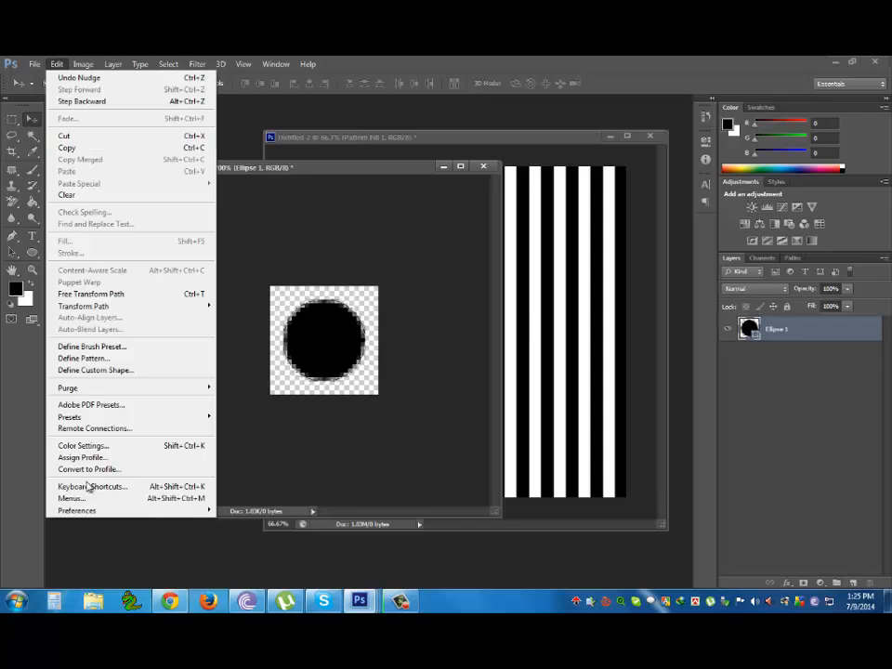
click(445, 168)
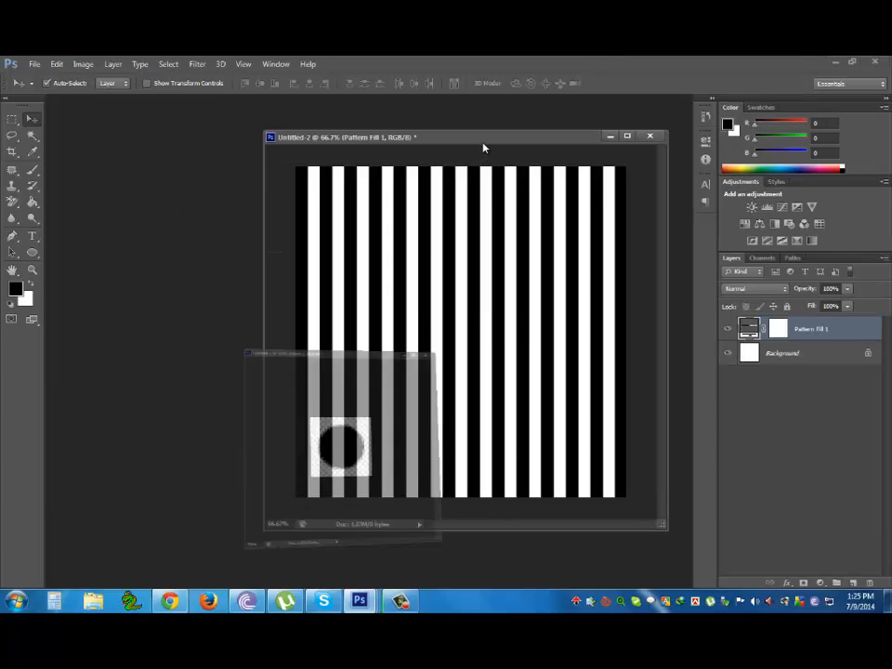
Hide the stripe fill layer and add a Pattern Fill layer above it using the 25 × 25 pixel circle pattern "m3".
click(852, 582)
click(727, 353)
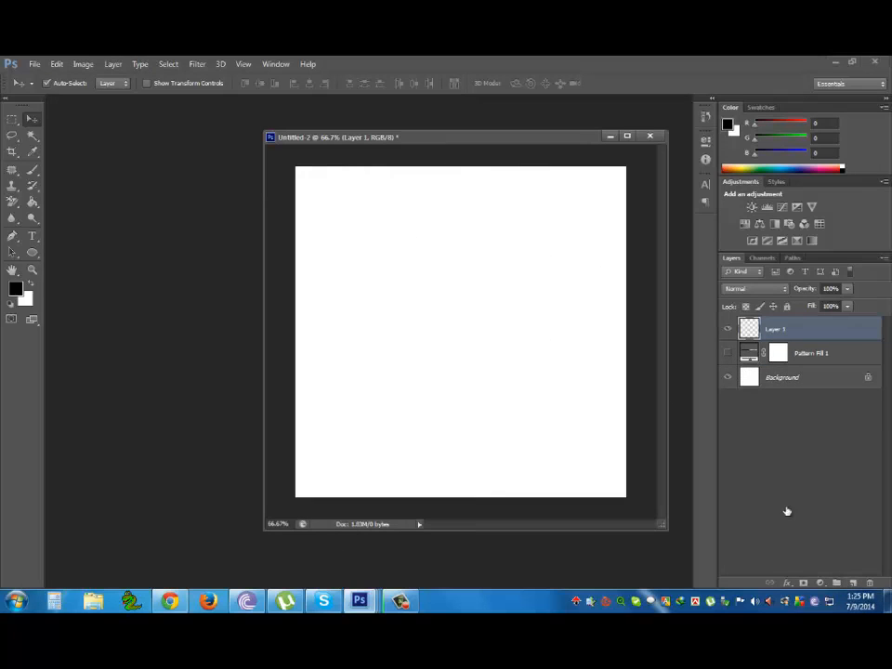
click(819, 582)
click(801, 341)
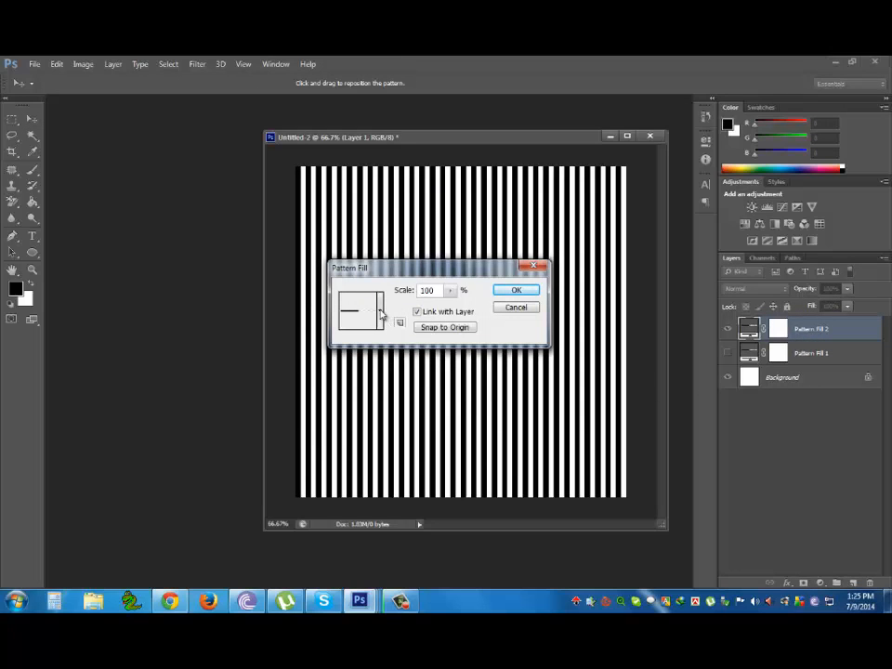
click(377, 311)
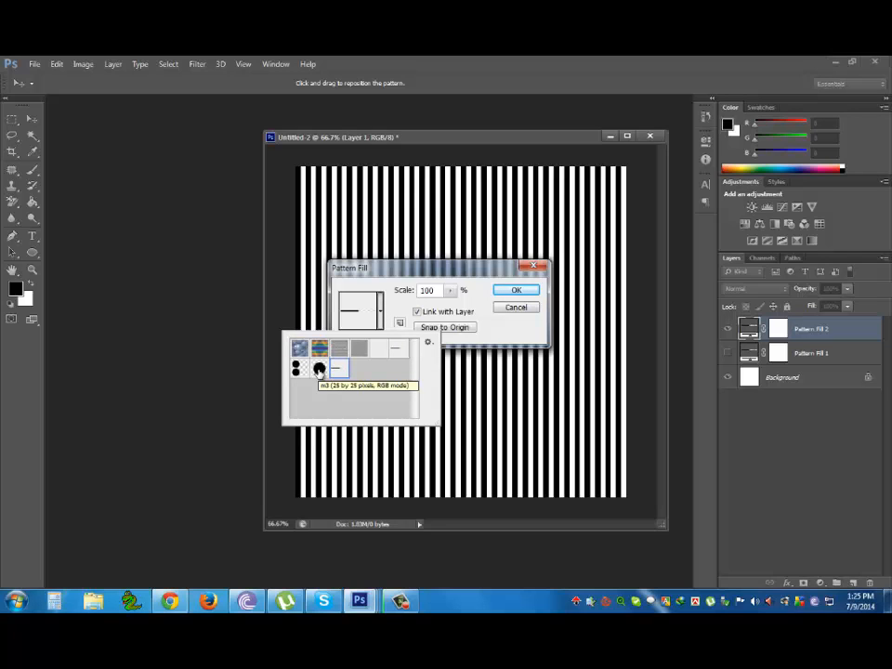
click(319, 369)
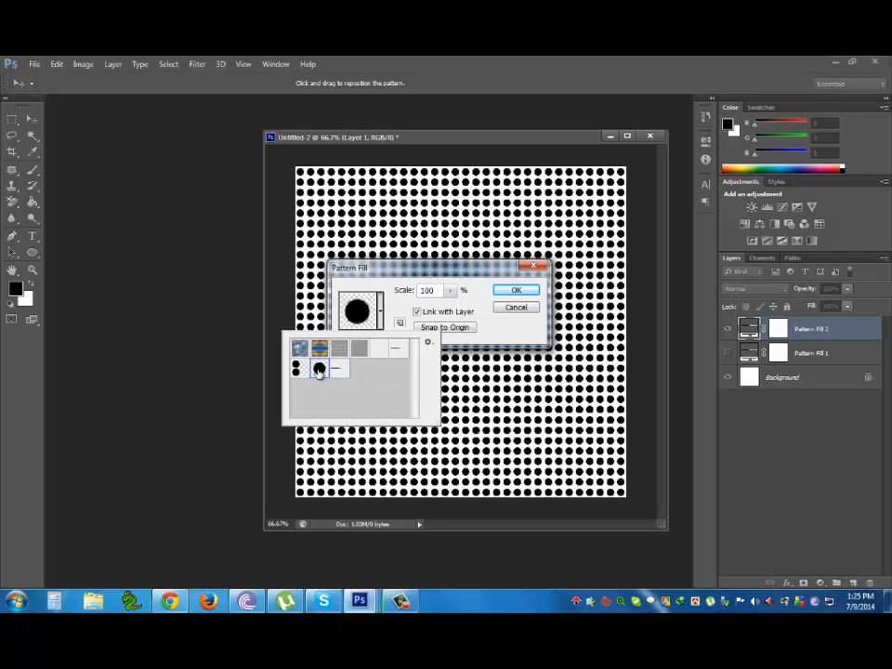
click(415, 324)
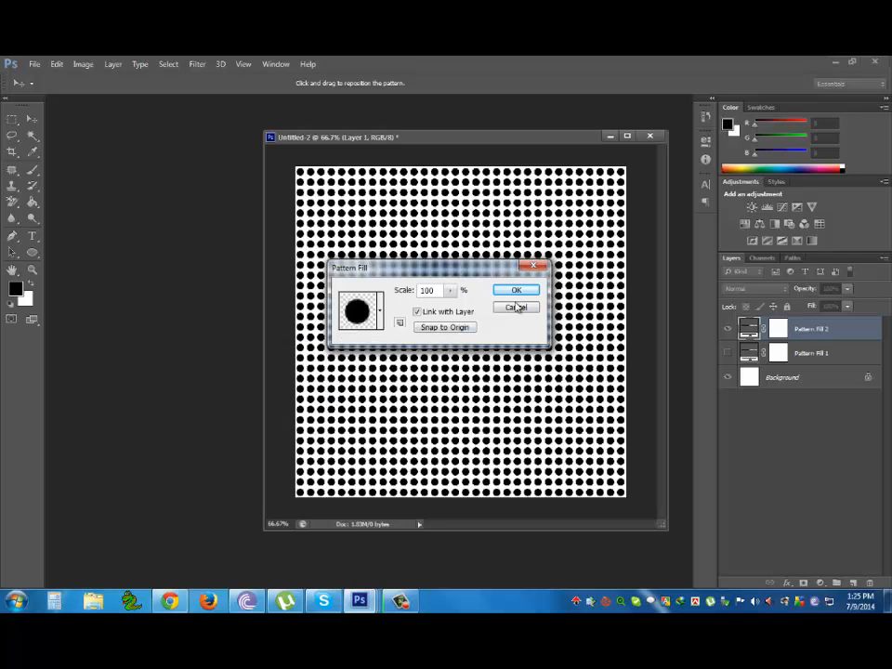
Set the circle pattern's scale to 327% and apply the fill.
click(450, 290)
click(463, 310)
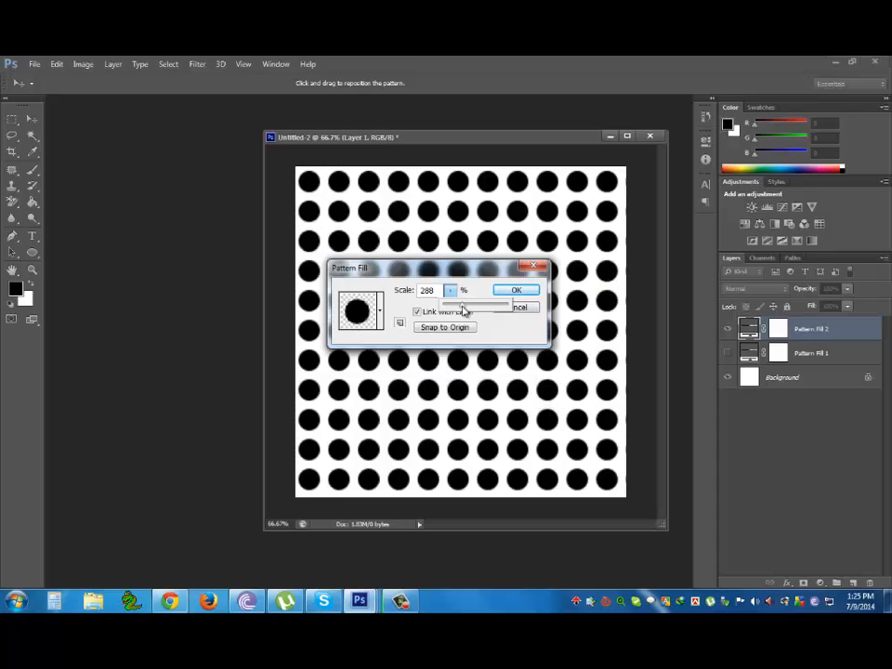
drag(466, 307, 457, 282)
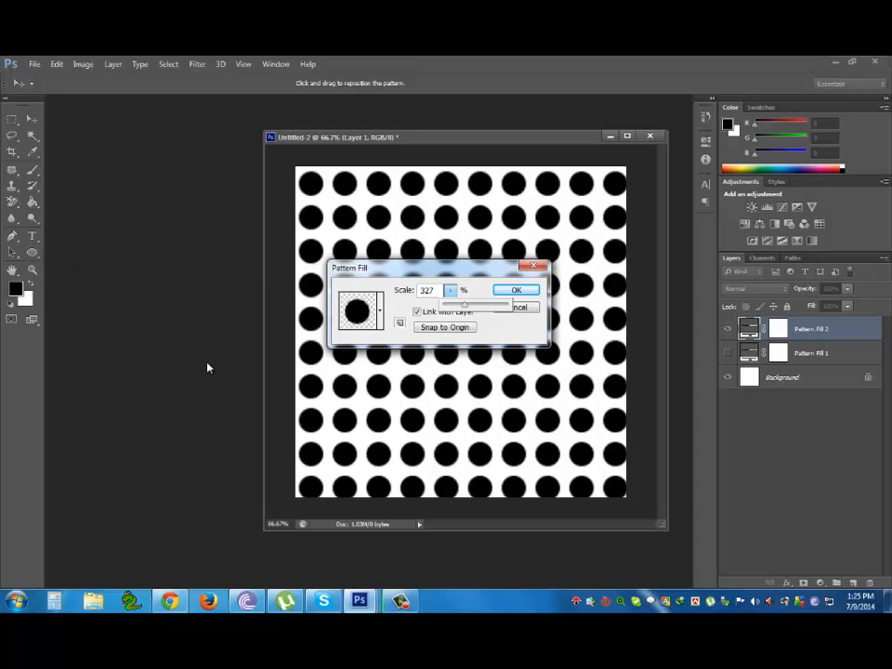
drag(491, 268, 437, 269)
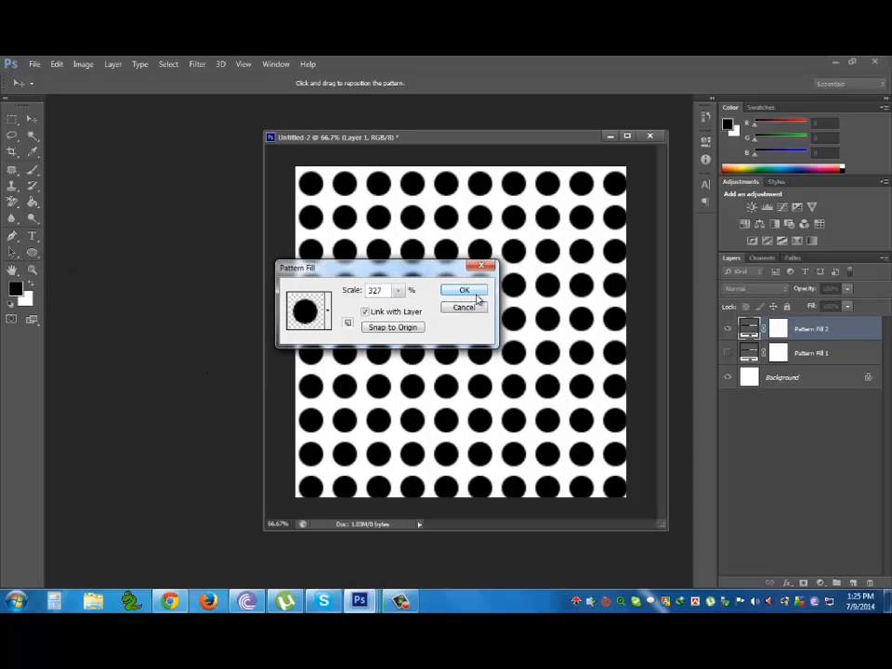
click(465, 291)
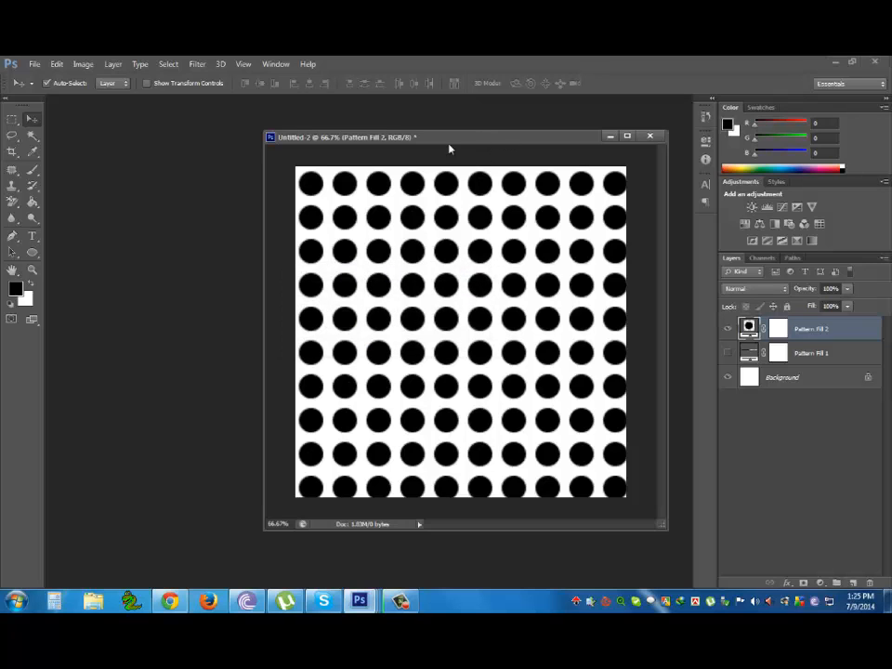
Reposition the window of the dotted document and dismiss the Skype notification.
drag(448, 149, 336, 179)
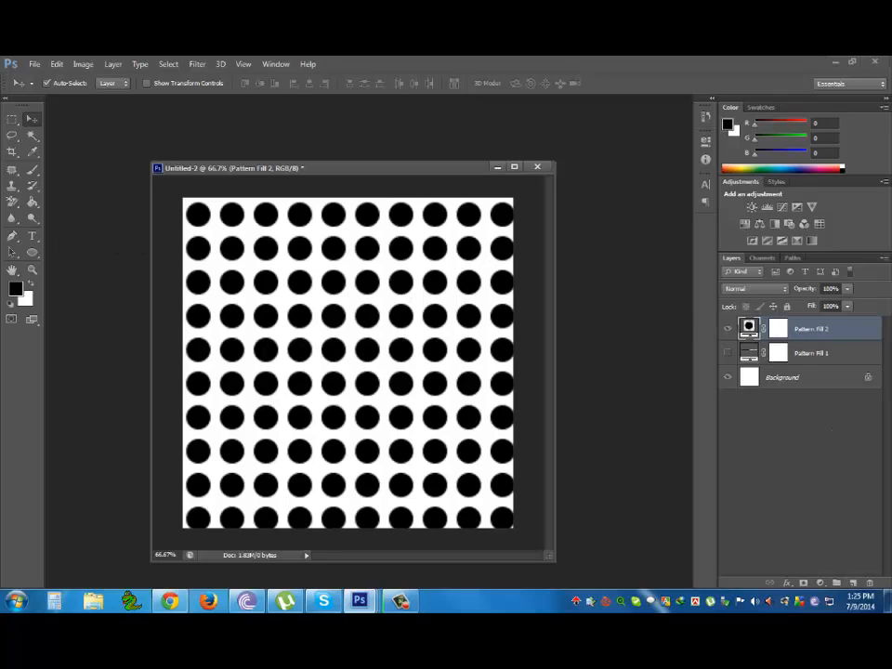
drag(396, 171, 399, 144)
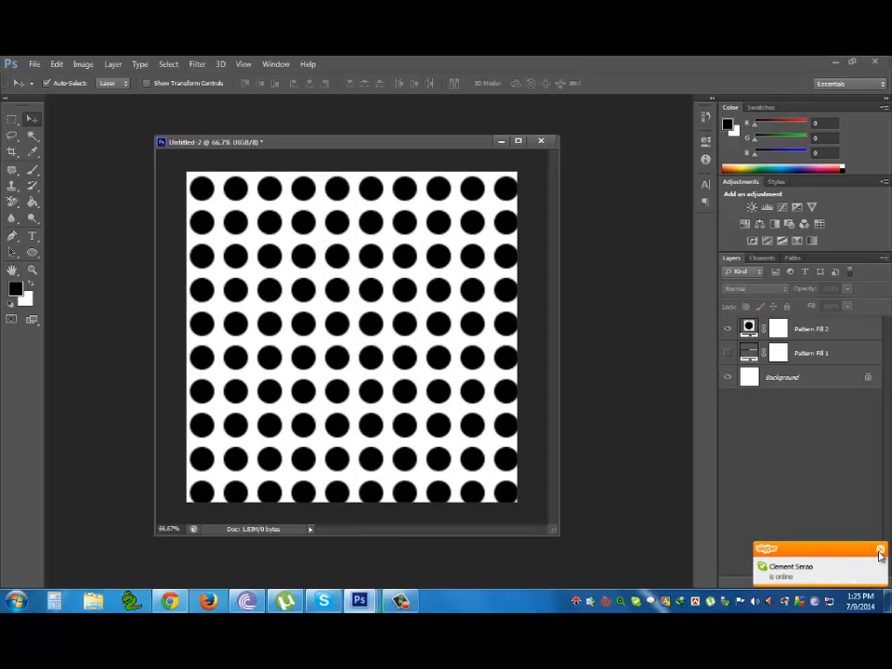
click(881, 550)
click(827, 459)
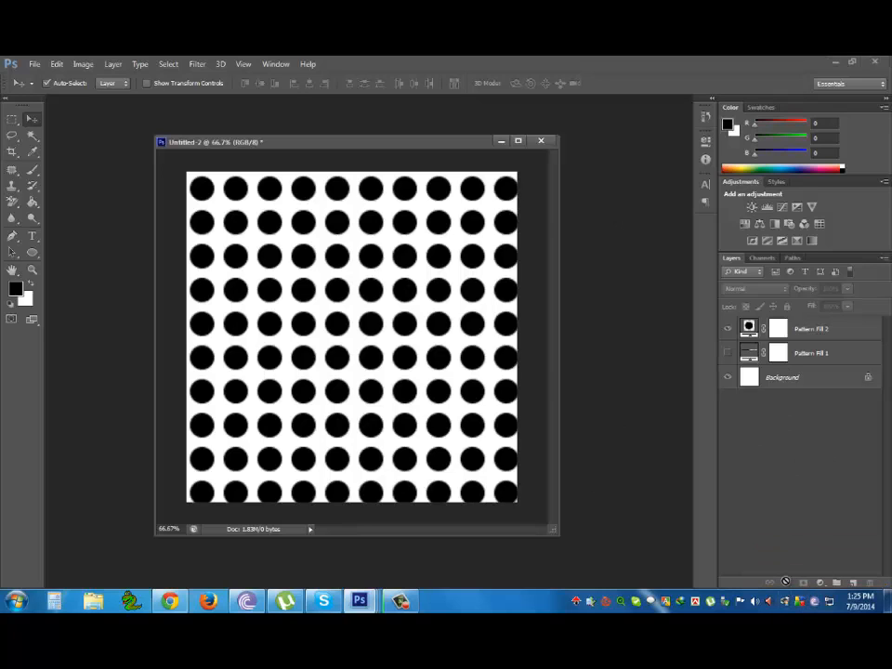
Select the circle pattern fill layer and open its list of layer effects.
click(812, 333)
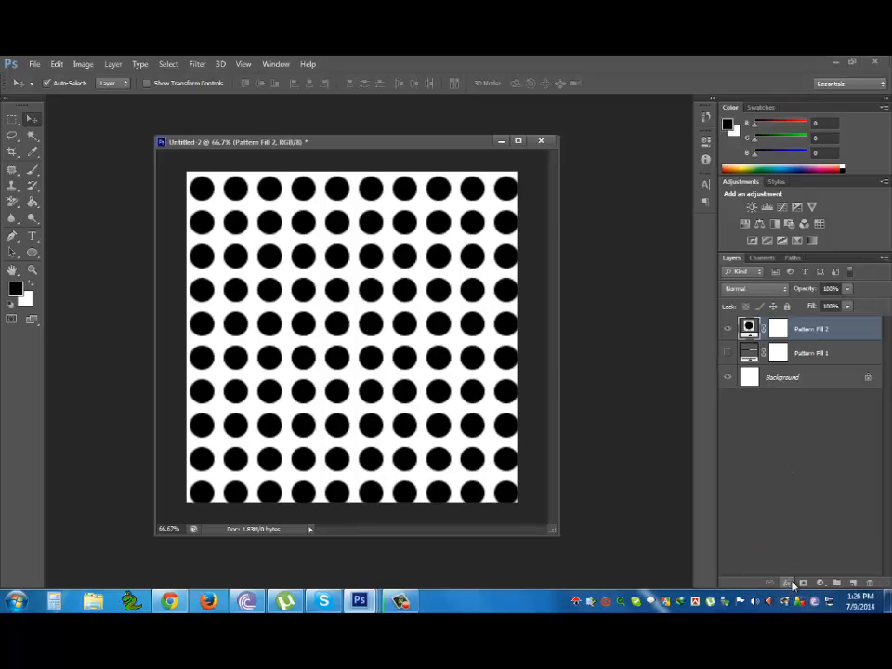
click(787, 583)
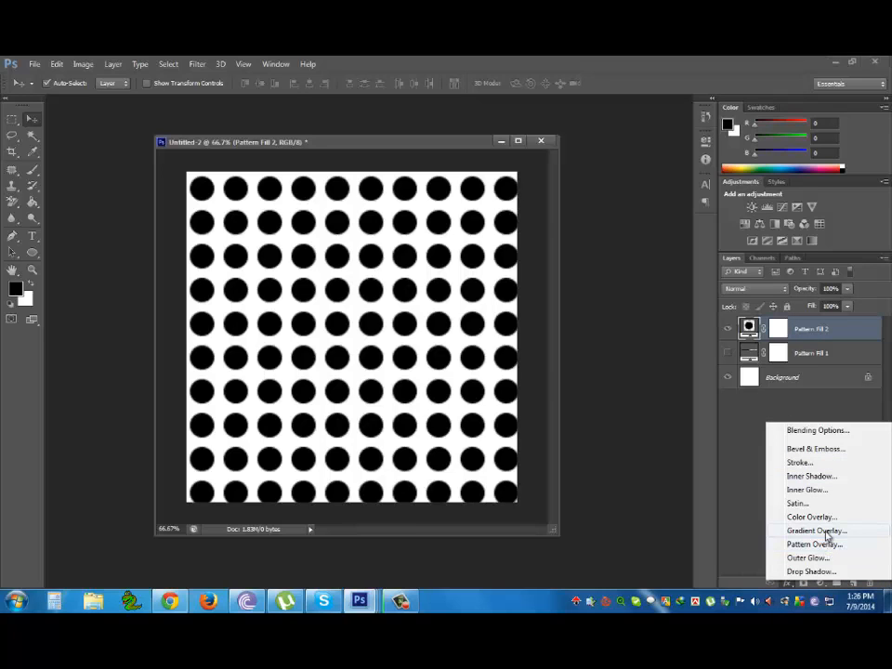